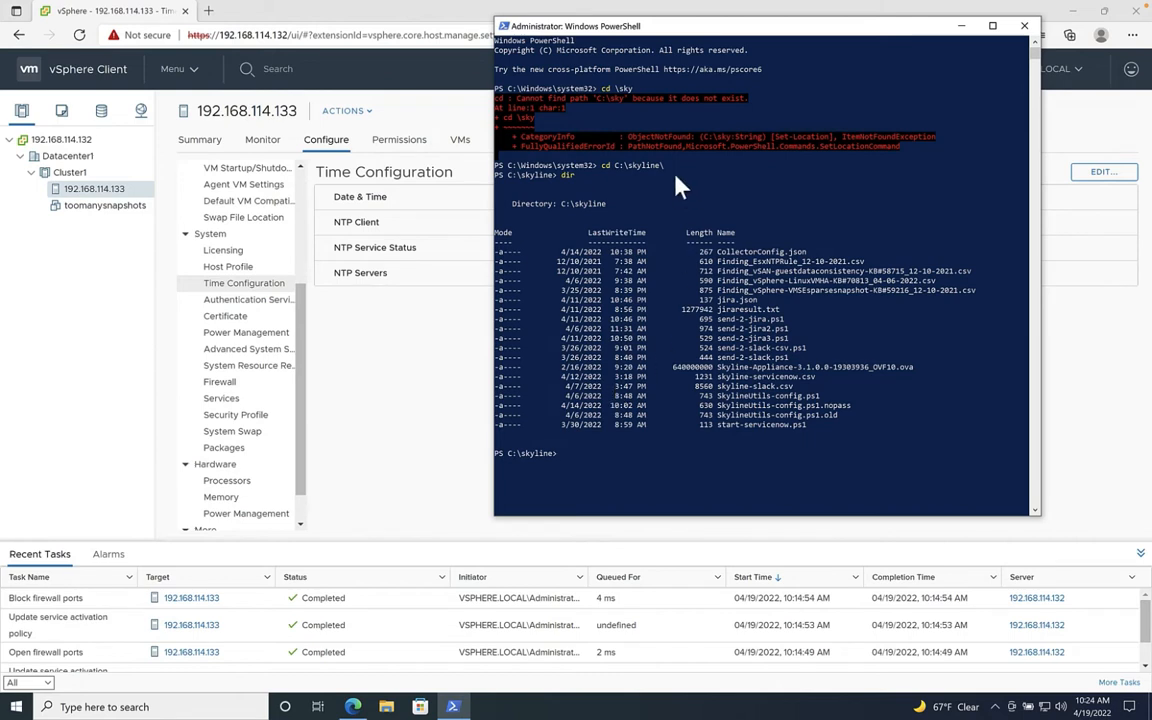
- Run skyline-fixer without arguments to show its usage
left_click_drag(686, 31, 729, 34)
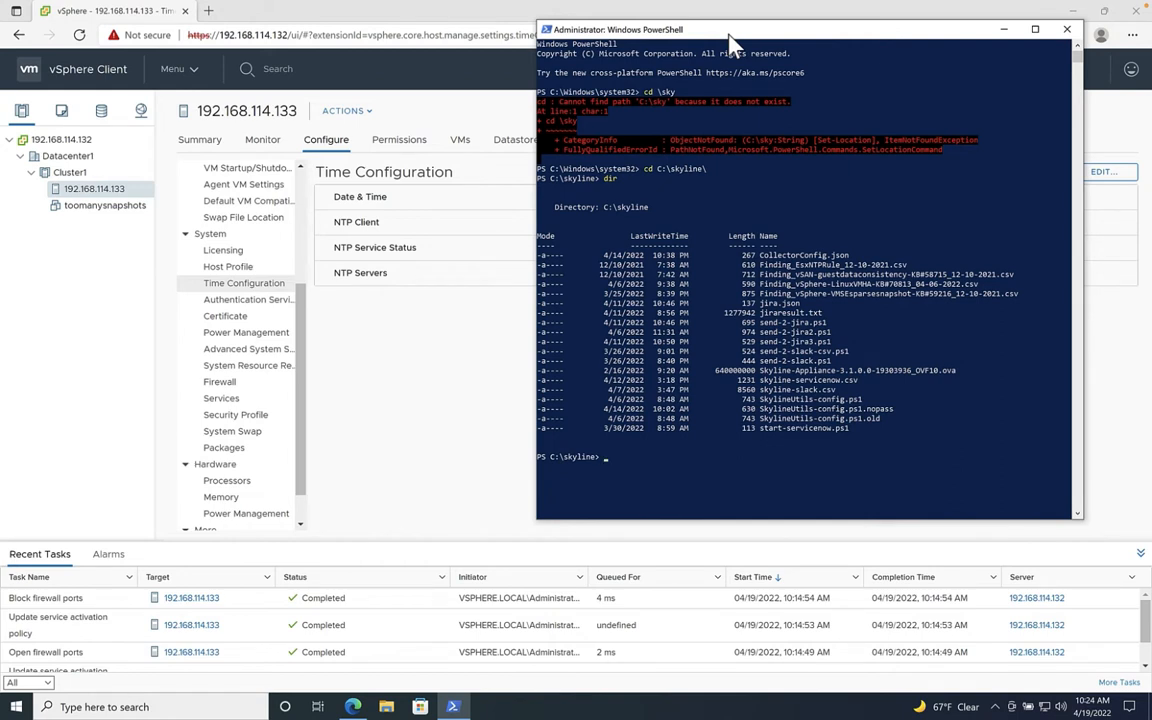
type("skyline-fixer")
key("Return")
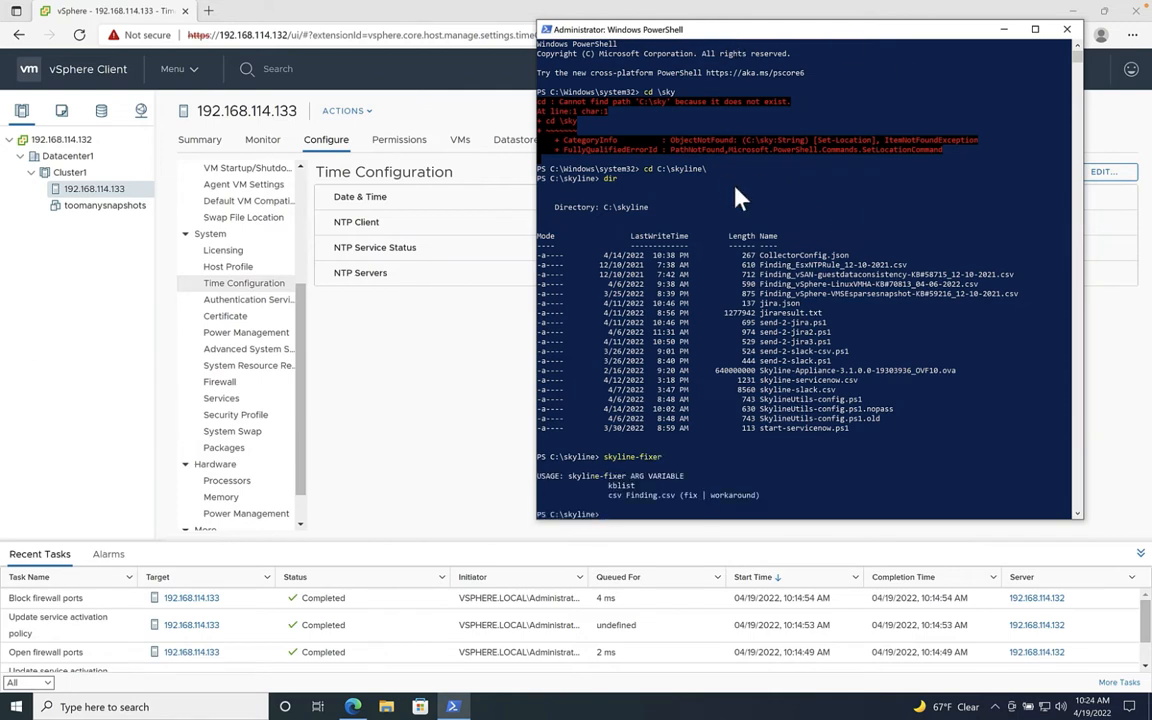
- Run skyline-fixer kblist and review the list of supported knowledge base articles from its start
key("Up")
type("kblist")
key("Return")
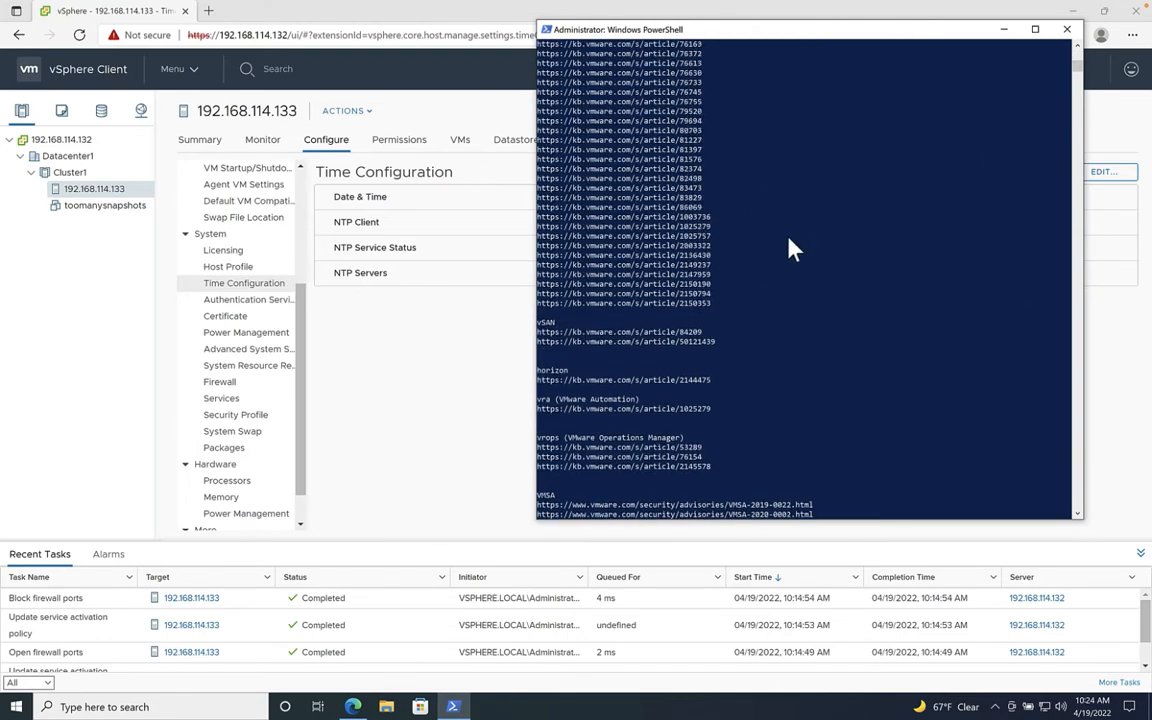
scroll(790, 248, "up", 10)
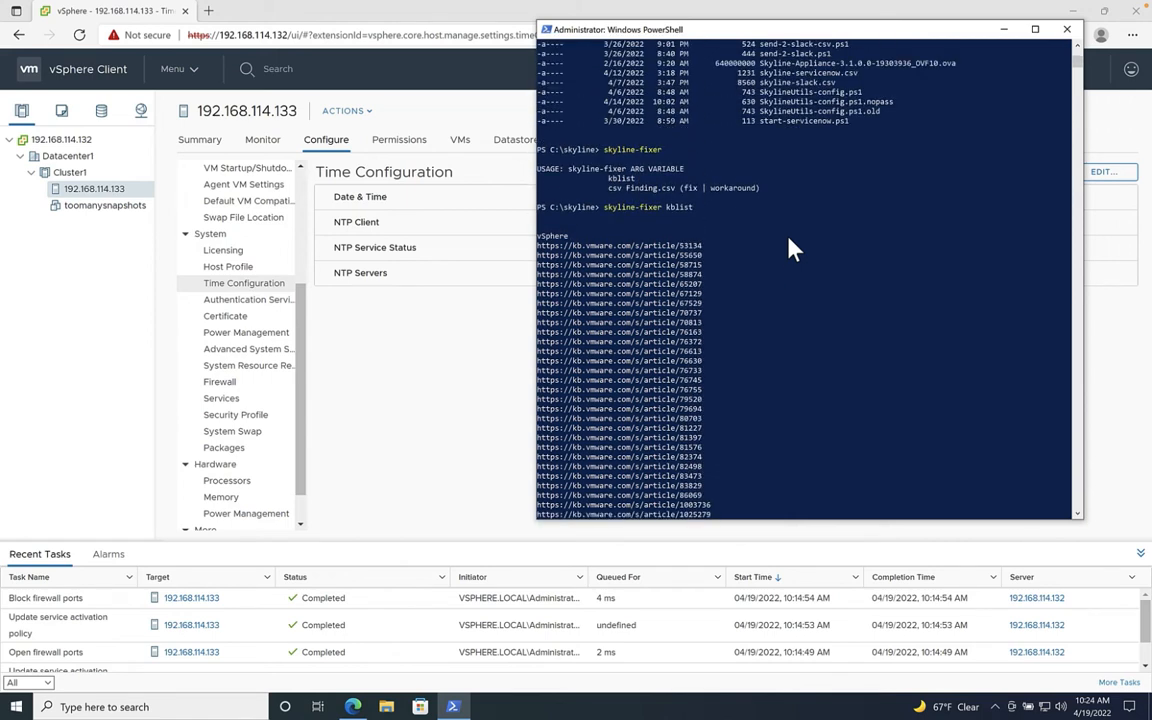
key("Up")
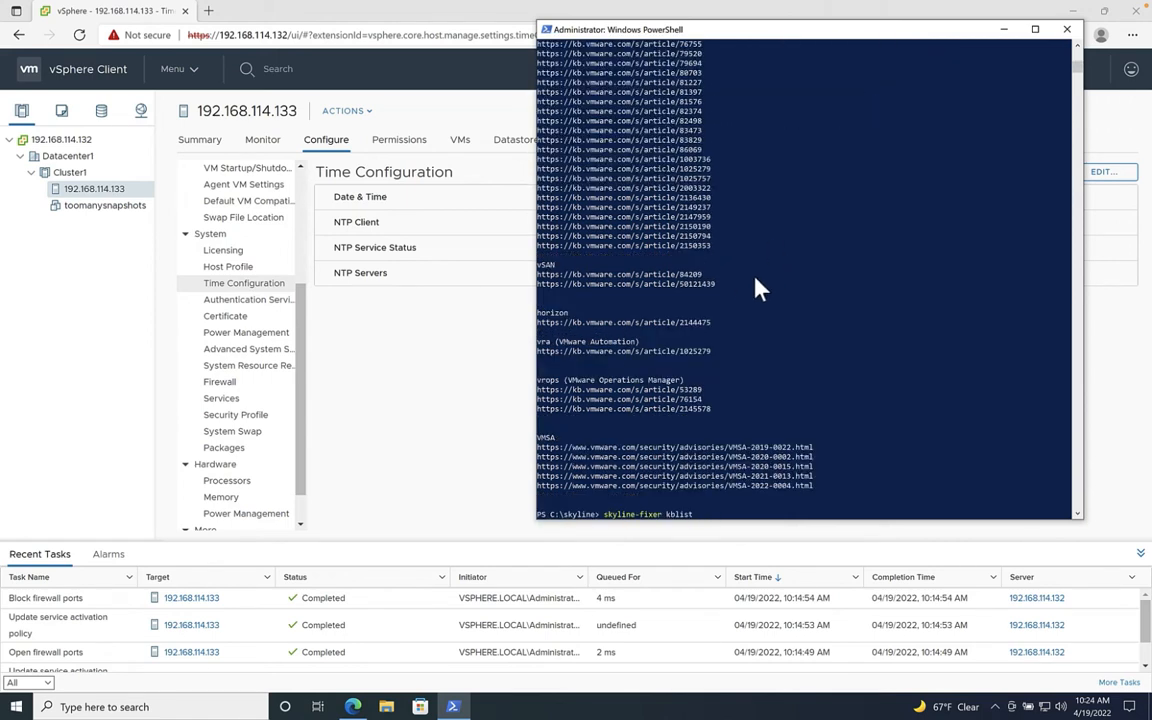
key("BackSpace")
key("BackSpace")
key("BackSpace")
key("BackSpace")
key("BackSpace")
key("BackSpace")
key("BackSpace")
key("BackSpace")
key("BackSpace")
key("BackSpace")
key("BackSpace")
key("BackSpace")
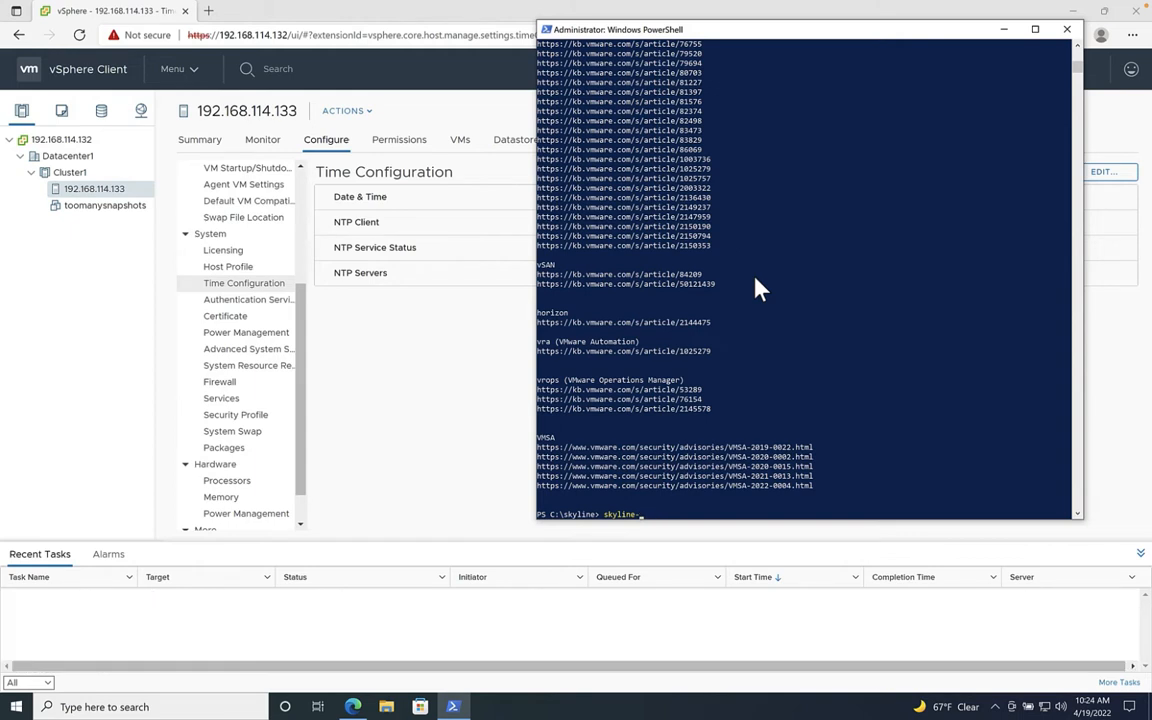
key("BackSpace")
key("BackSpace")
key("BackSpace")
key("BackSpace")
key("BackSpace")
key("BackSpace")
key("BackSpace")
key("BackSpace")
- List the files in the C:\skyline directory with dir to see the available finding CSV files
type("dir")
key("Return")
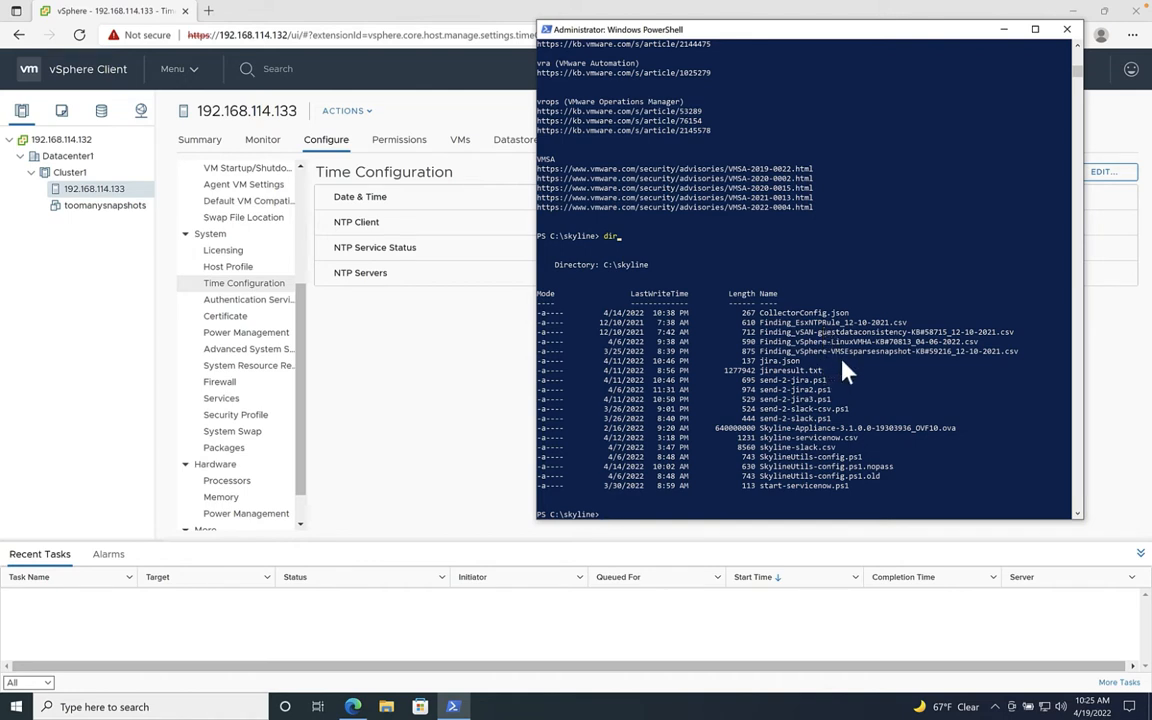
left_click(798, 344)
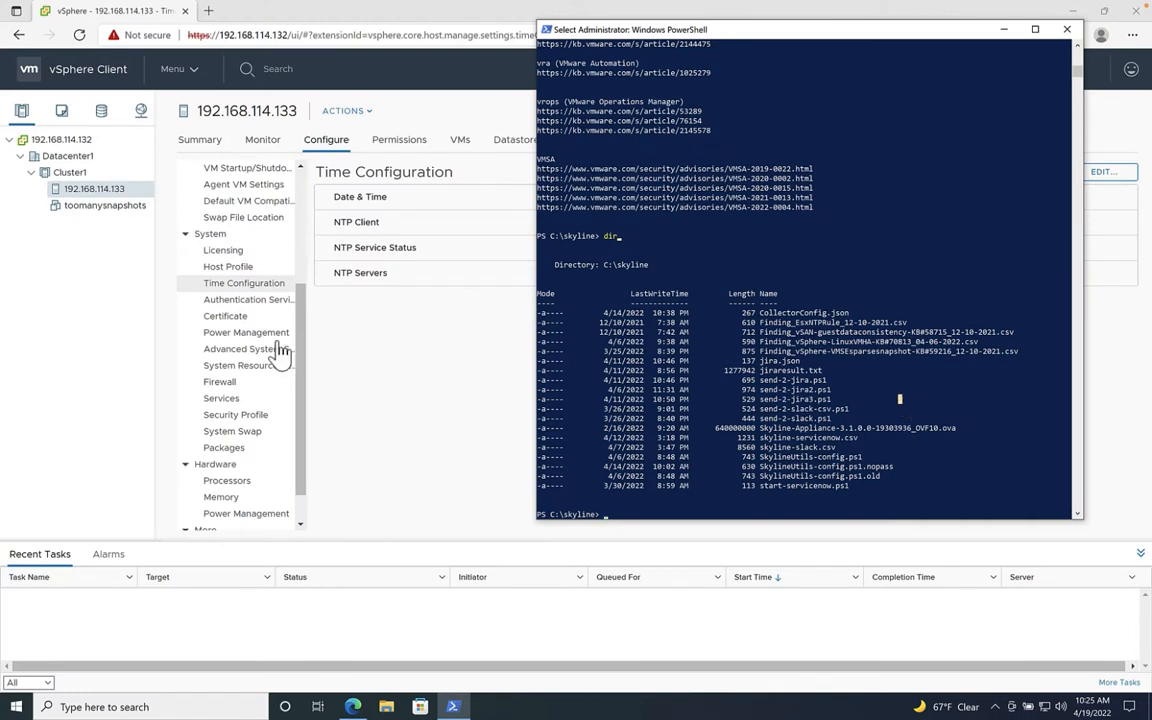
- Switch to the vSphere Client and view the summary of the toomanysnapshots virtual machine
left_click(92, 220)
left_click(90, 210)
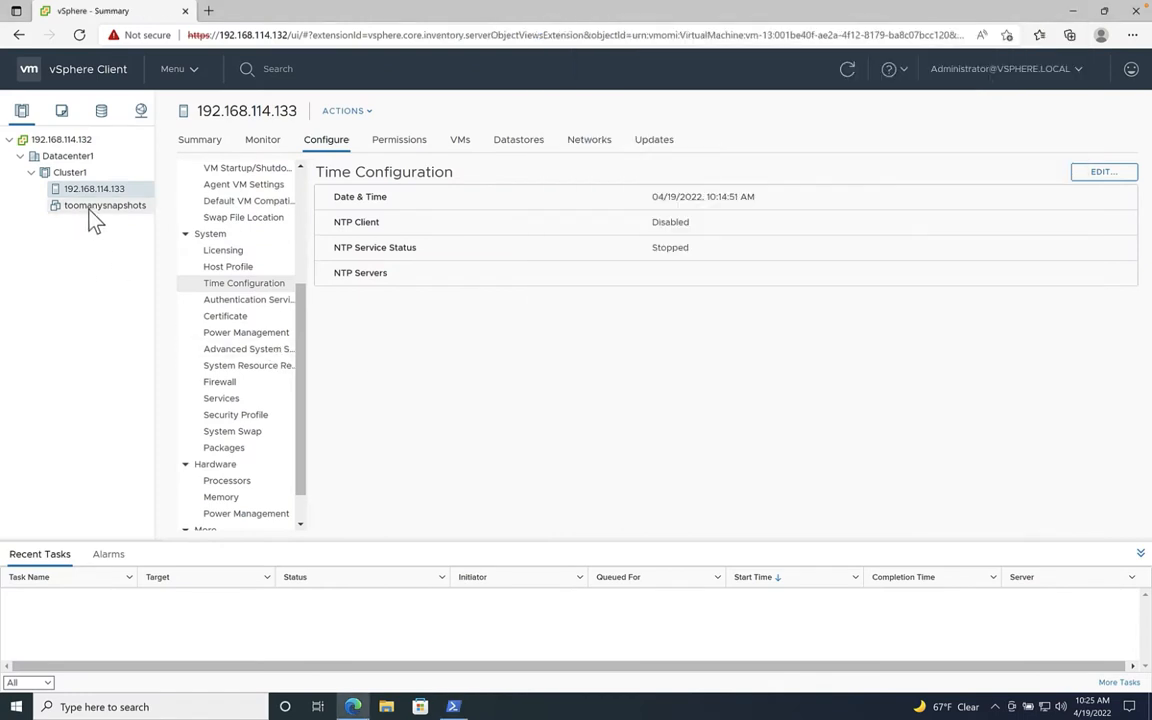
- In PowerShell, run skyline-fixer csv on Finding_vSphere-VMSEsparsesnapshot-KB#59216_12-10-2021.csv, accepting the snapshot cleanup with y and declining the second removal with n
left_click(453, 706)
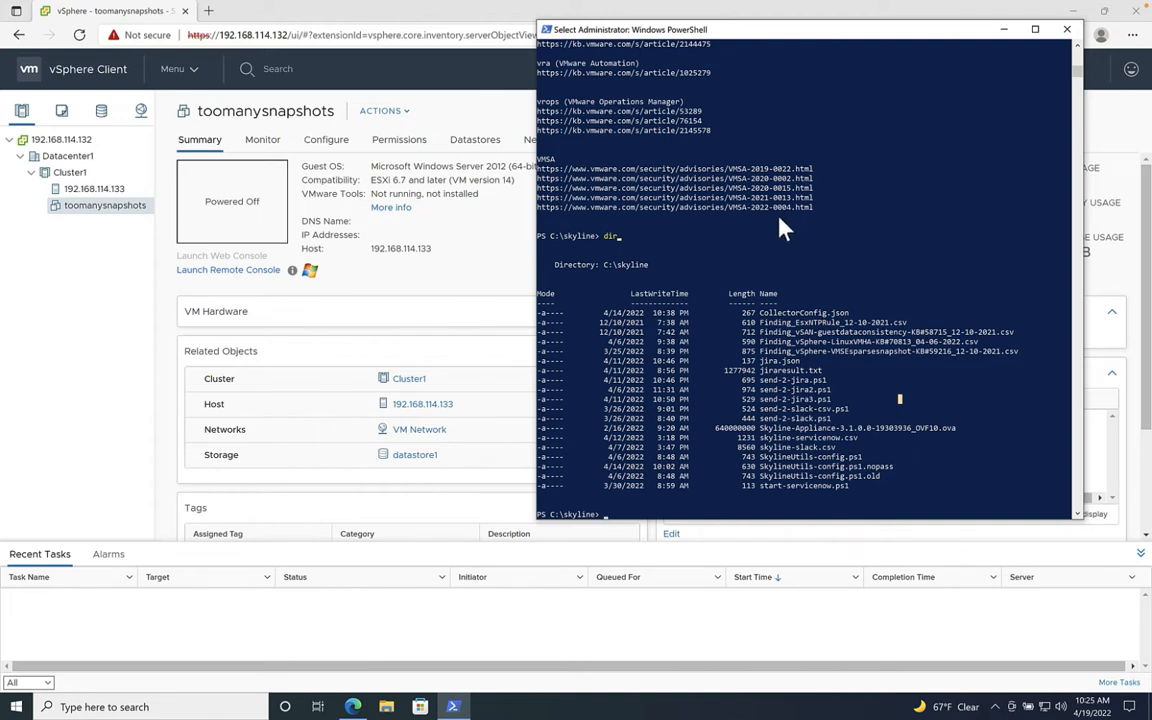
type("skyline-fx")
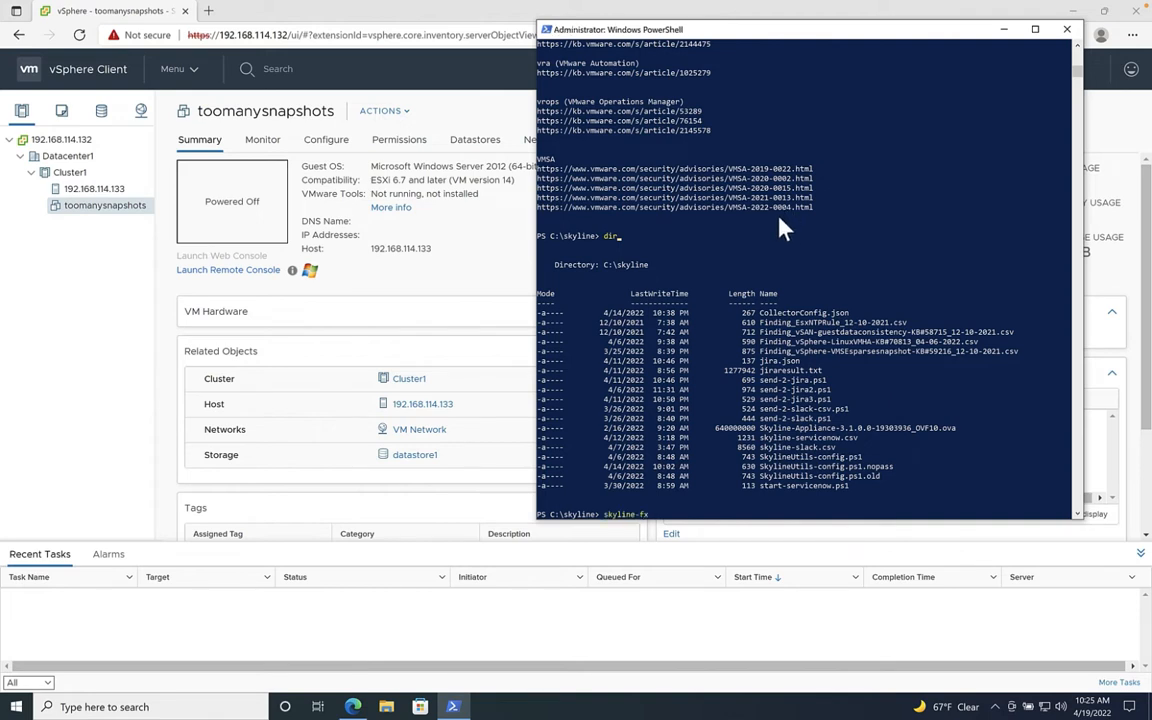
type("xer csv F")
key("Tab")
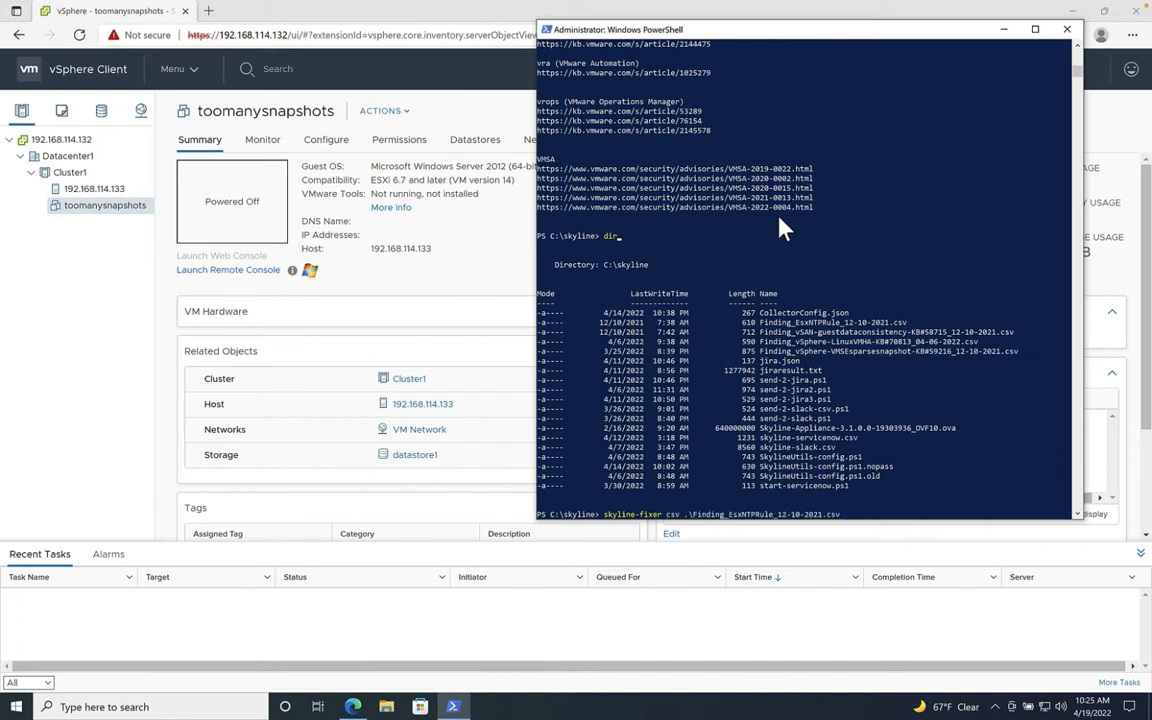
key("Tab")
key("Tab")
key("Tab")
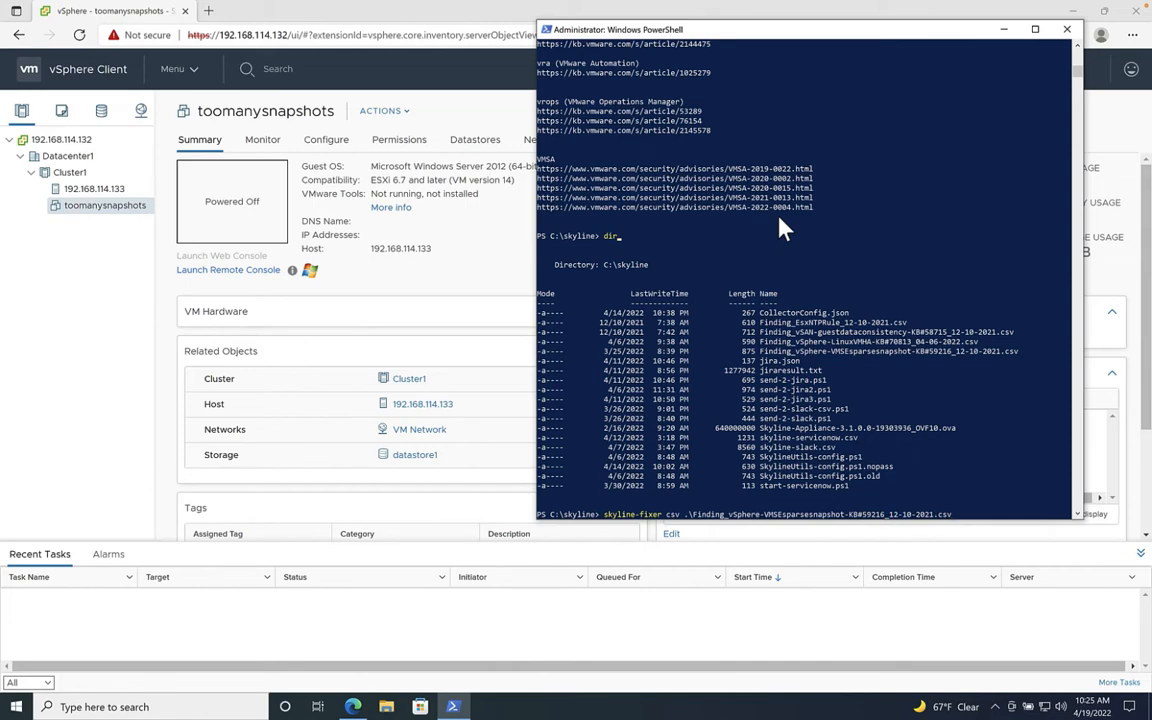
key("Return")
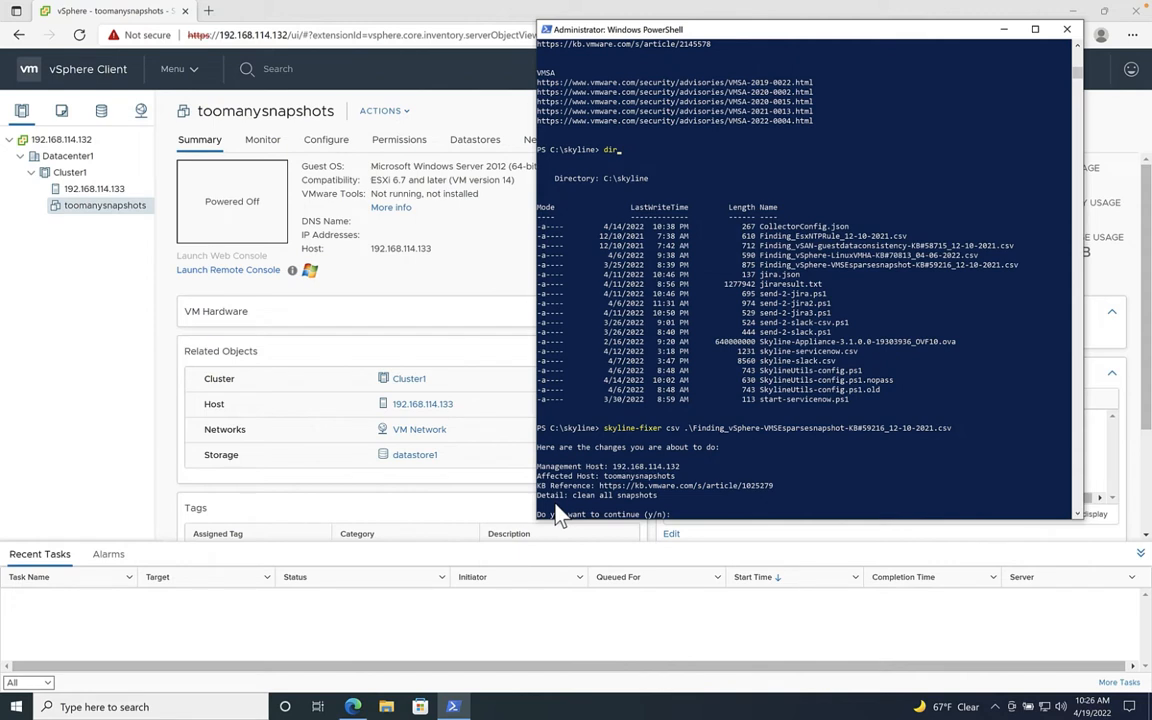
key("Return")
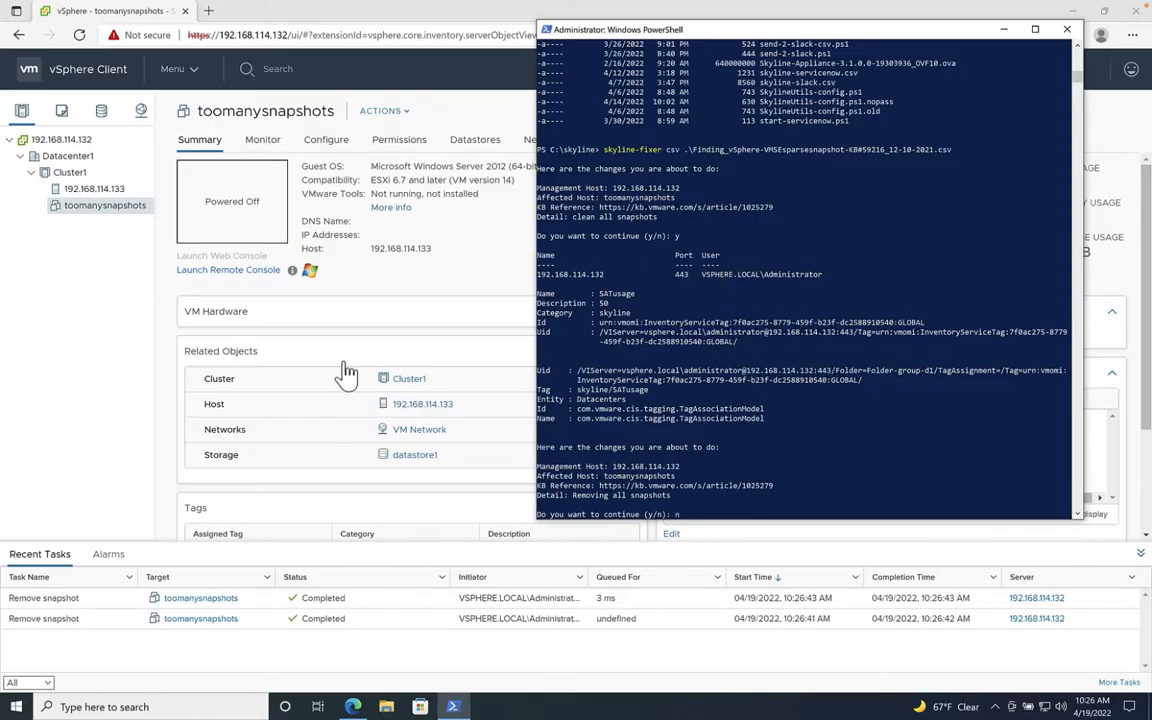
key("Return")
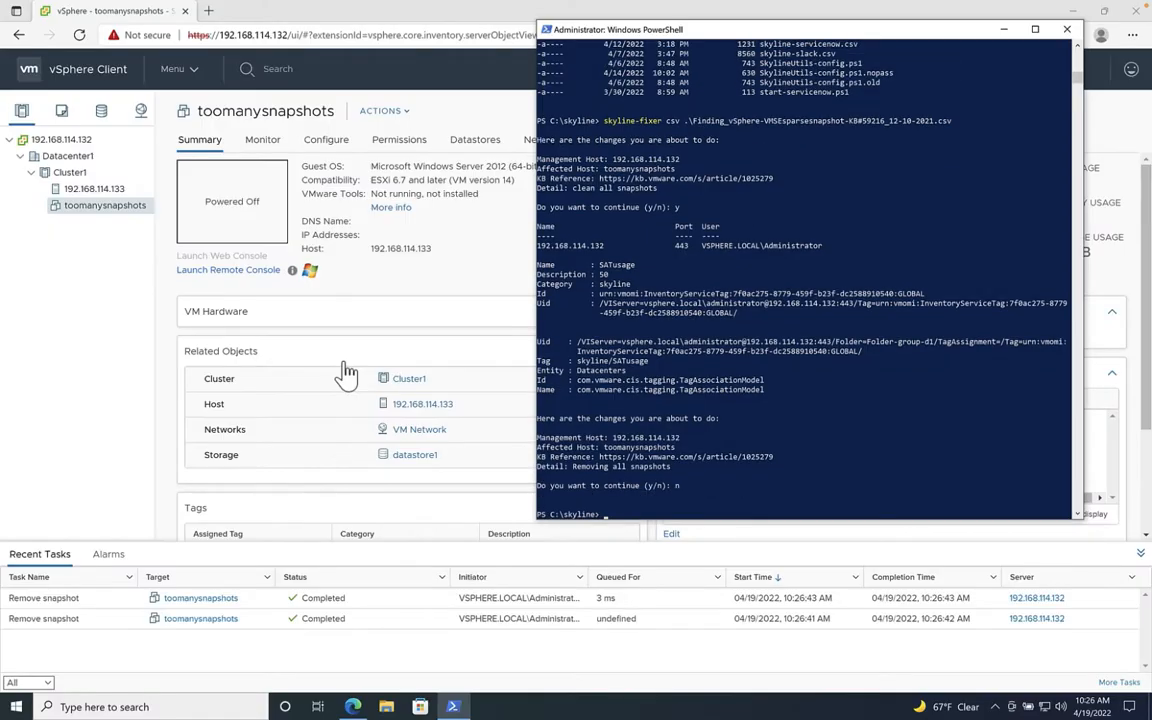
- Switch to the vSphere Client and view the time configuration of host 192.168.114.133
left_click(90, 268)
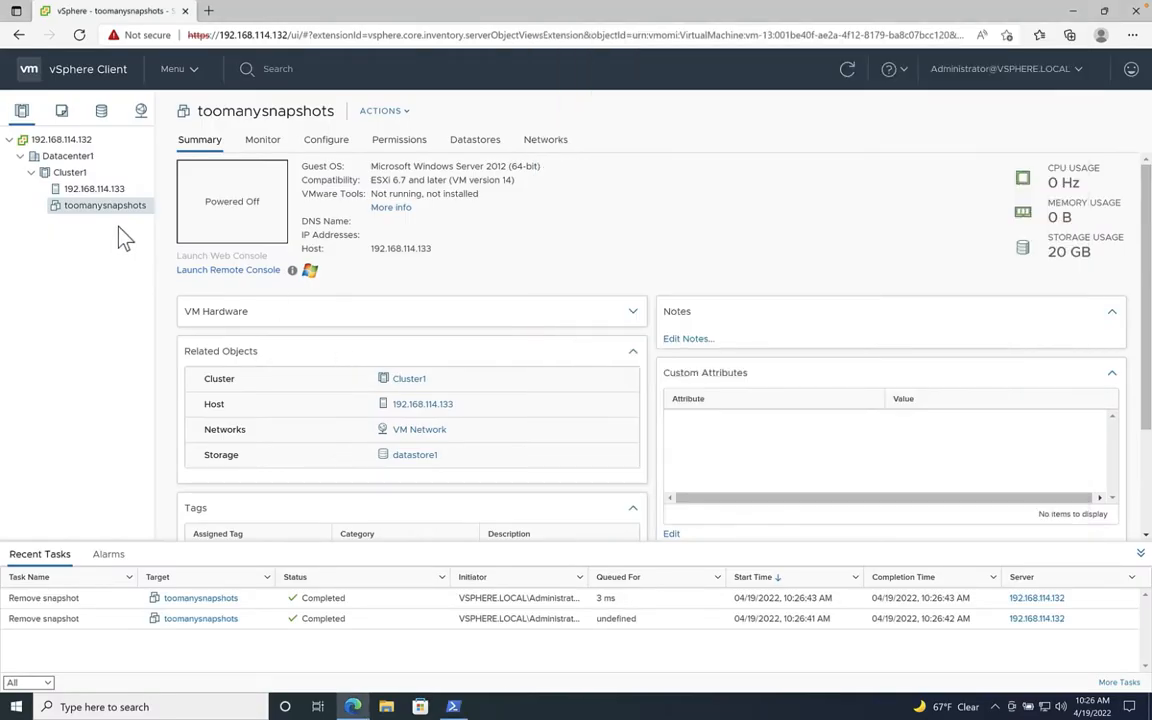
left_click(108, 190)
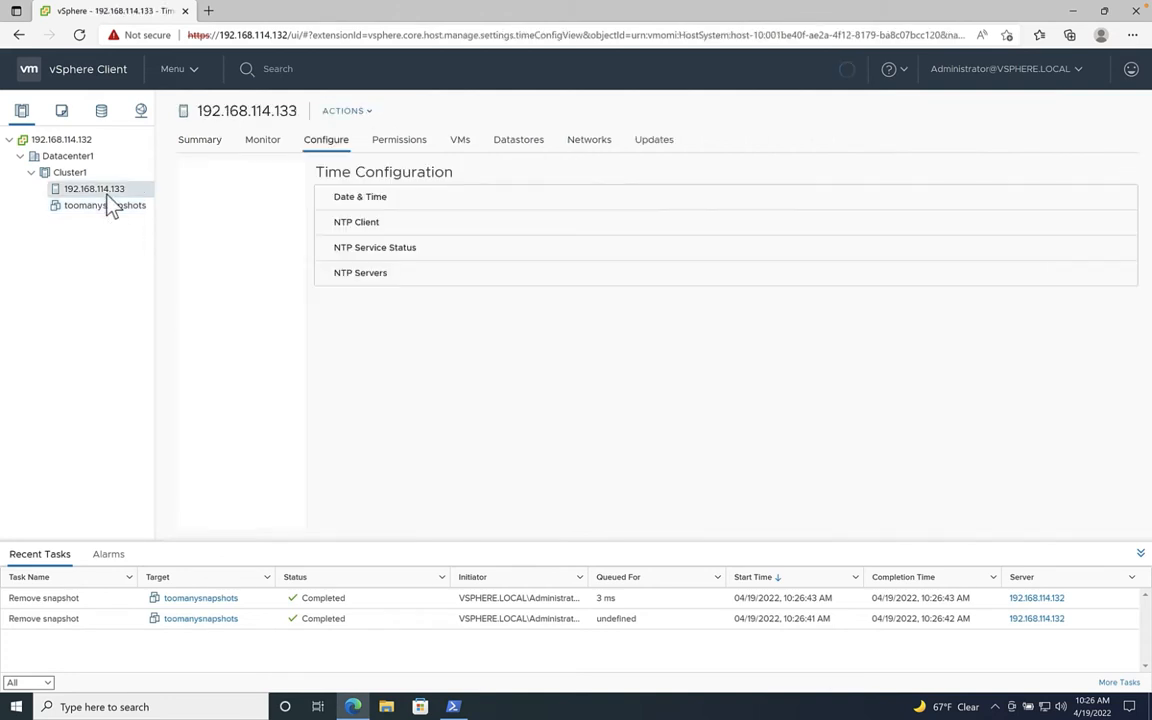
- In PowerShell, run skyline-fixer csv on Finding_EsxNTPRule_12-10-2021.csv and accept the NTP server change with y
left_click(453, 707)
left_click_drag(676, 30, 742, 70)
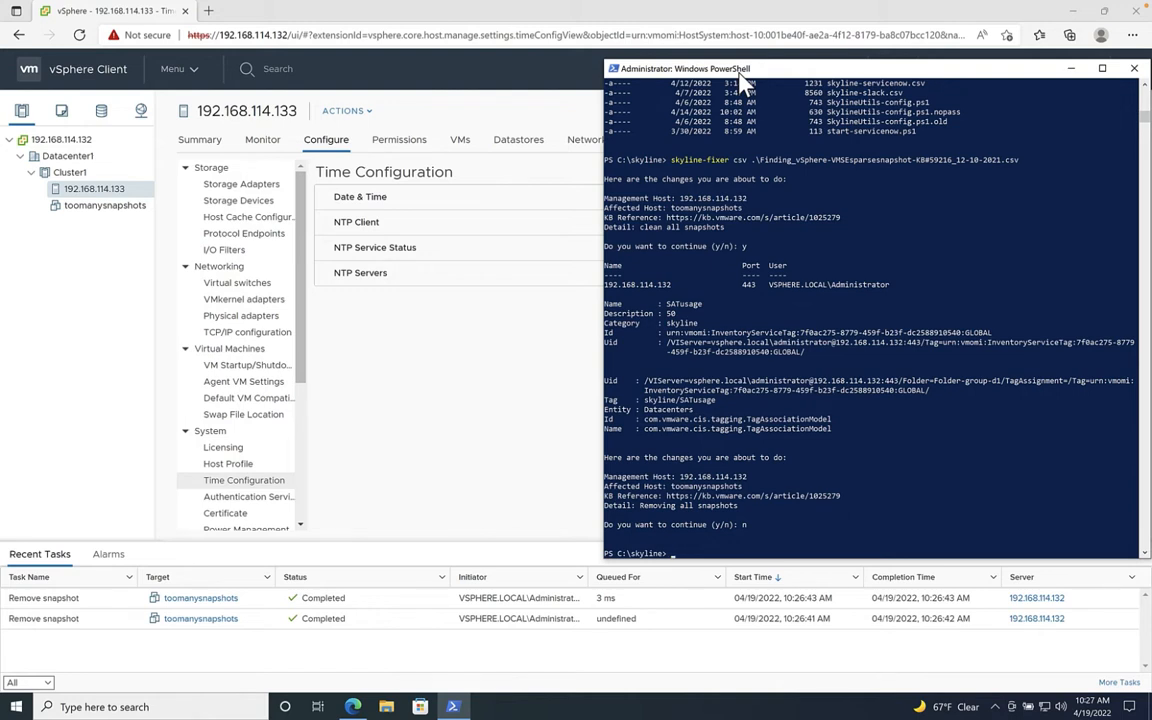
type("sky")
left_click_drag(742, 72, 490, 100)
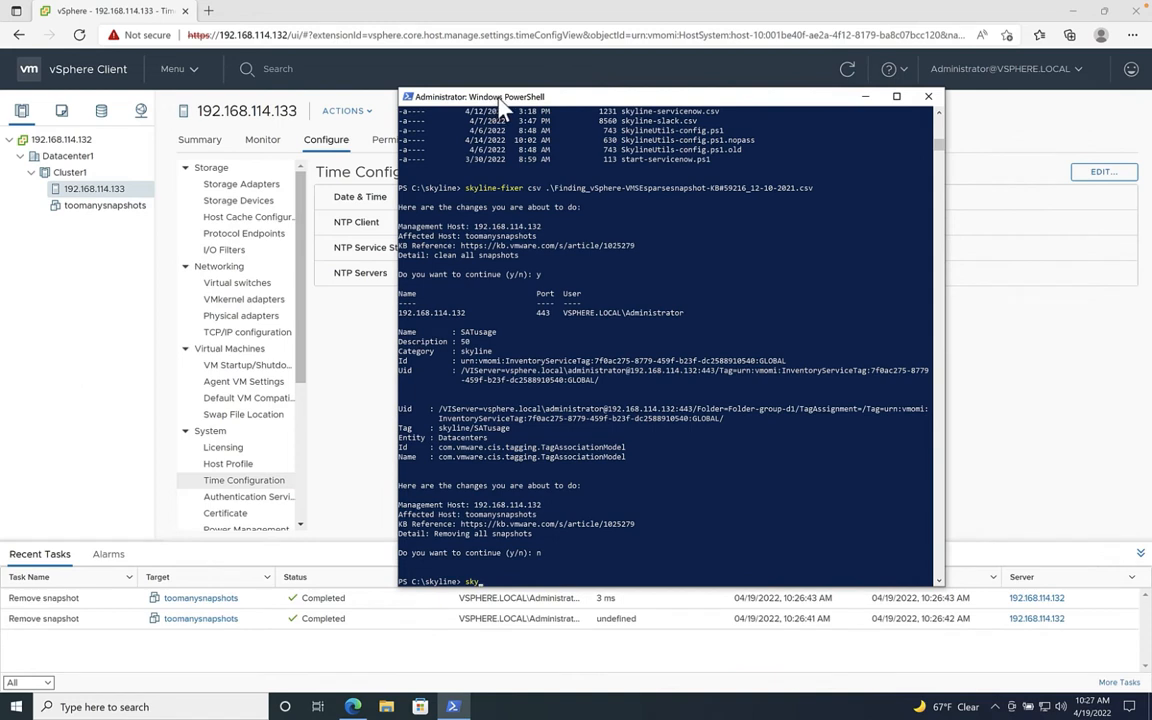
type("line-fixer csv .\\Finding_EsxNTPRule_12-10-2021.csv")
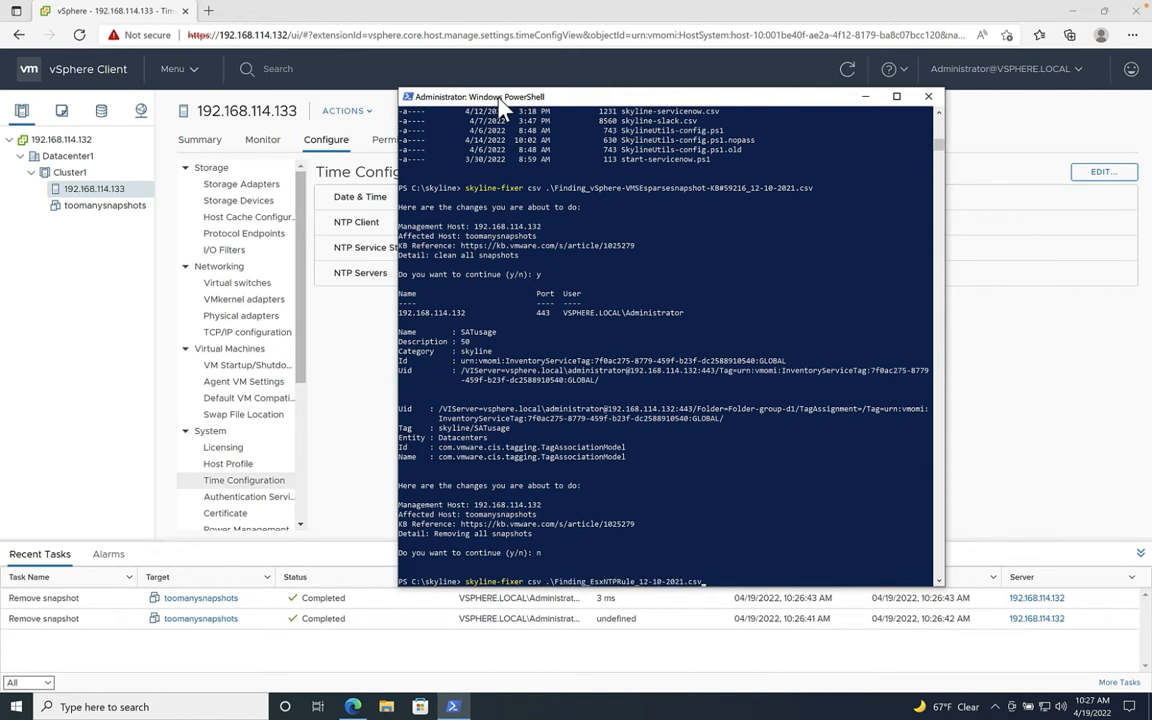
key("Return")
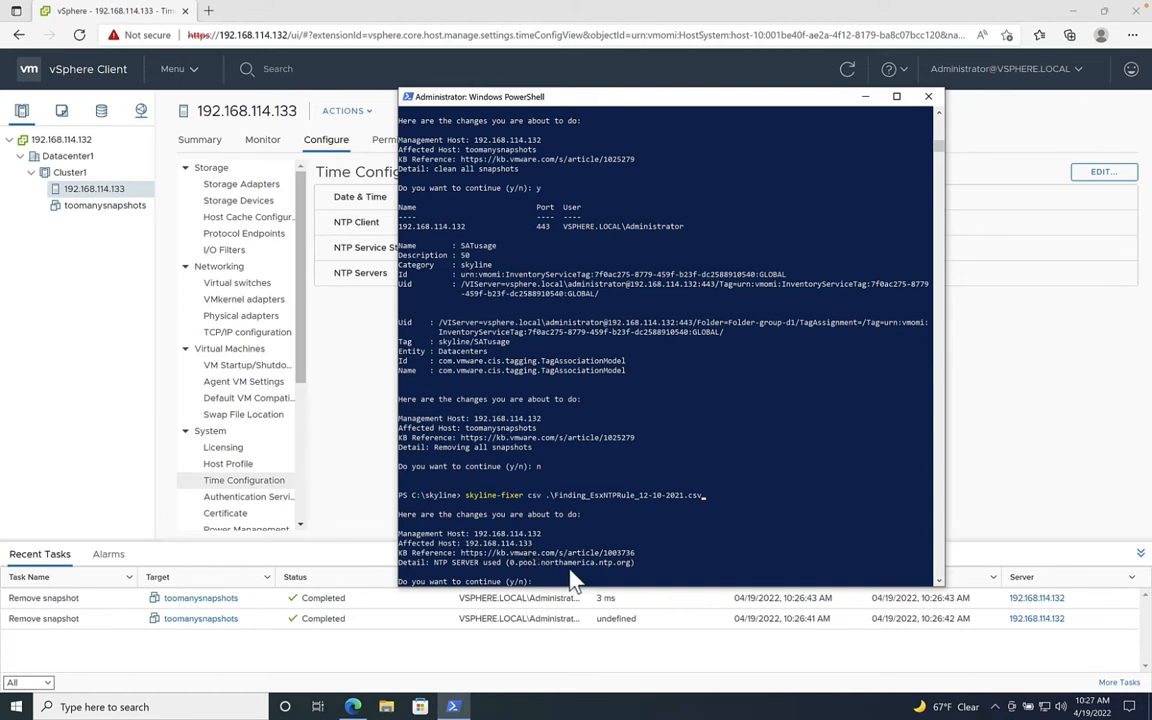
left_click(734, 524)
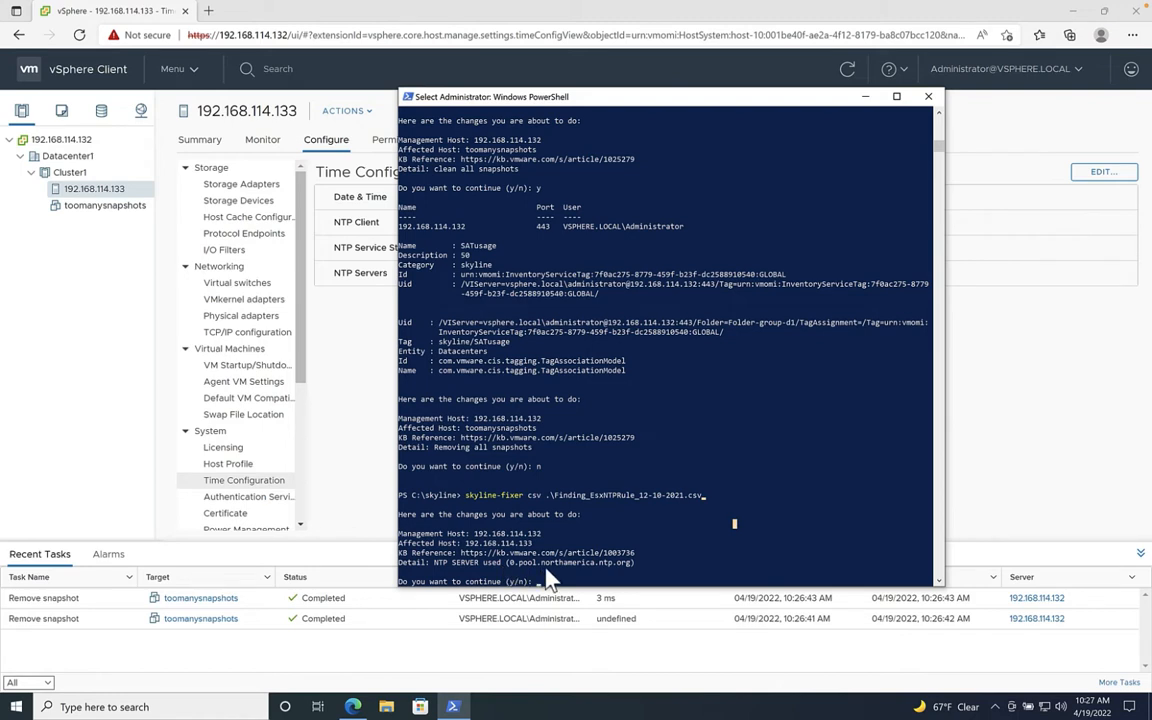
type("y")
key("Return")
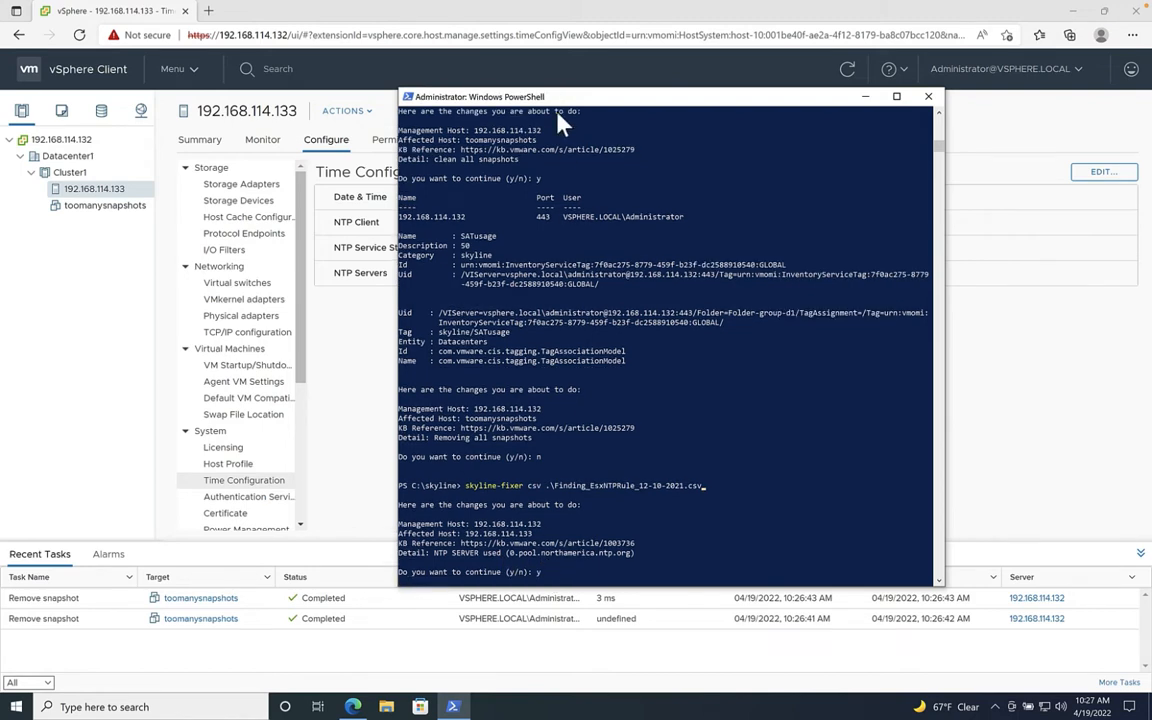
- Switch to the vSphere Client and check the NTP server and NTP service status of host 192.168.114.133
left_click_drag(548, 103, 759, 83)
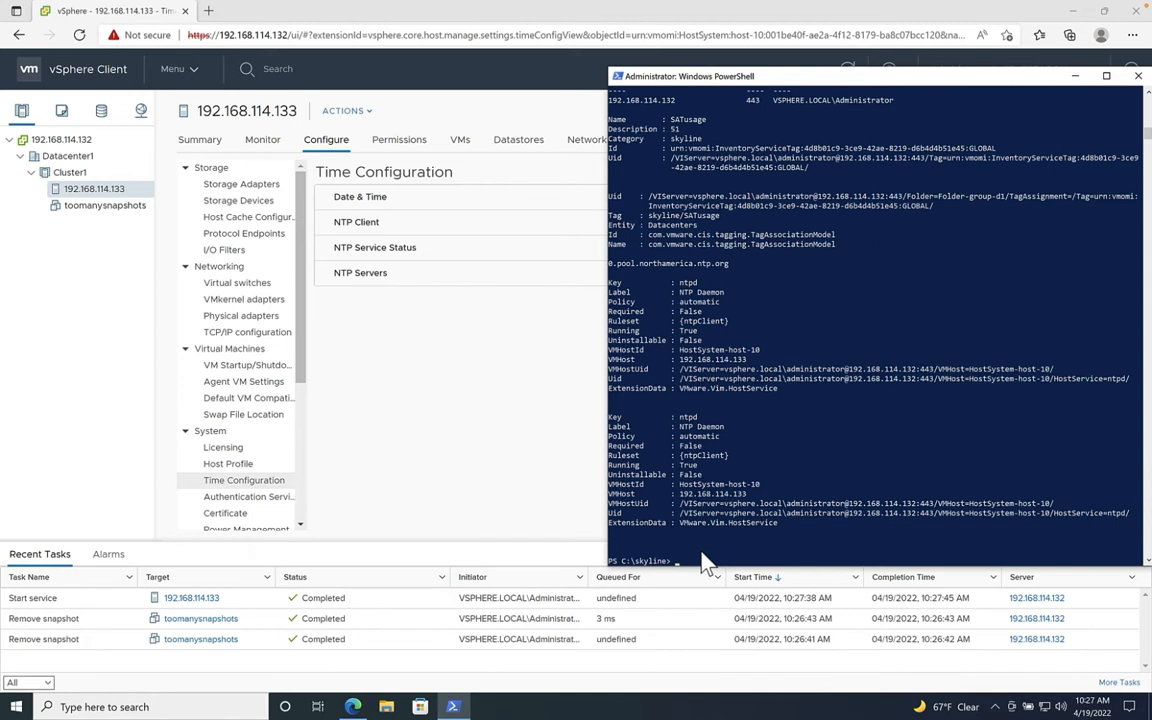
left_click(411, 429)
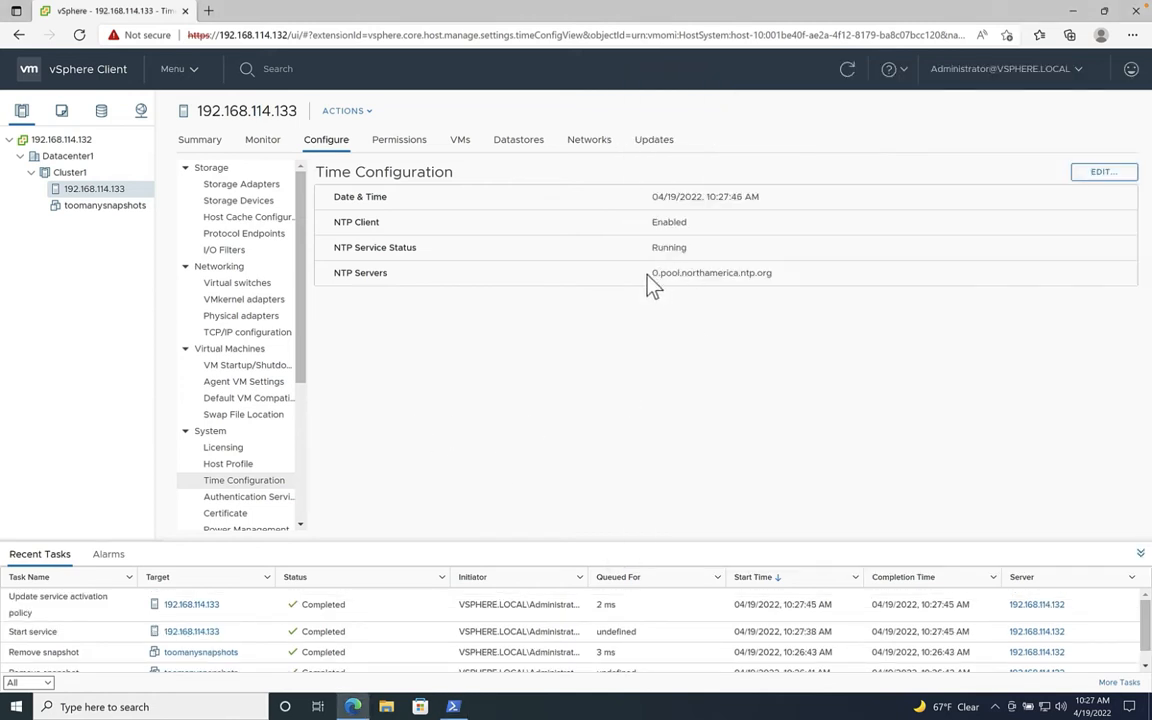
left_click_drag(649, 276, 802, 296)
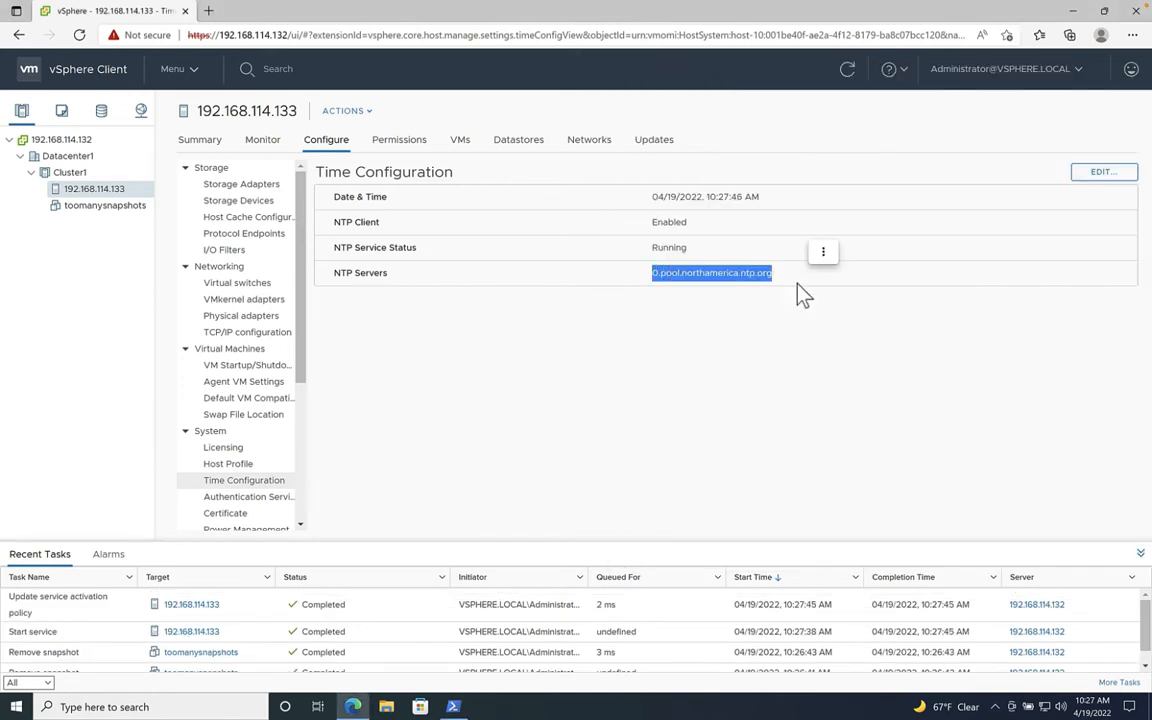
double_click(670, 248)
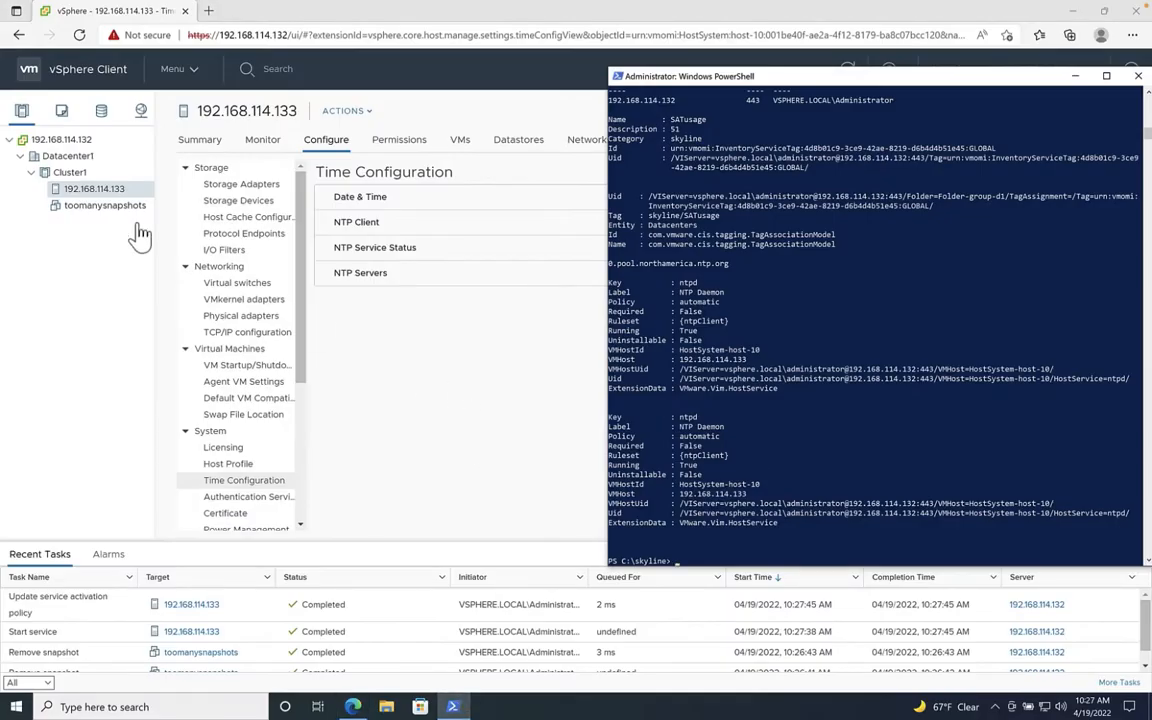
left_click(140, 233)
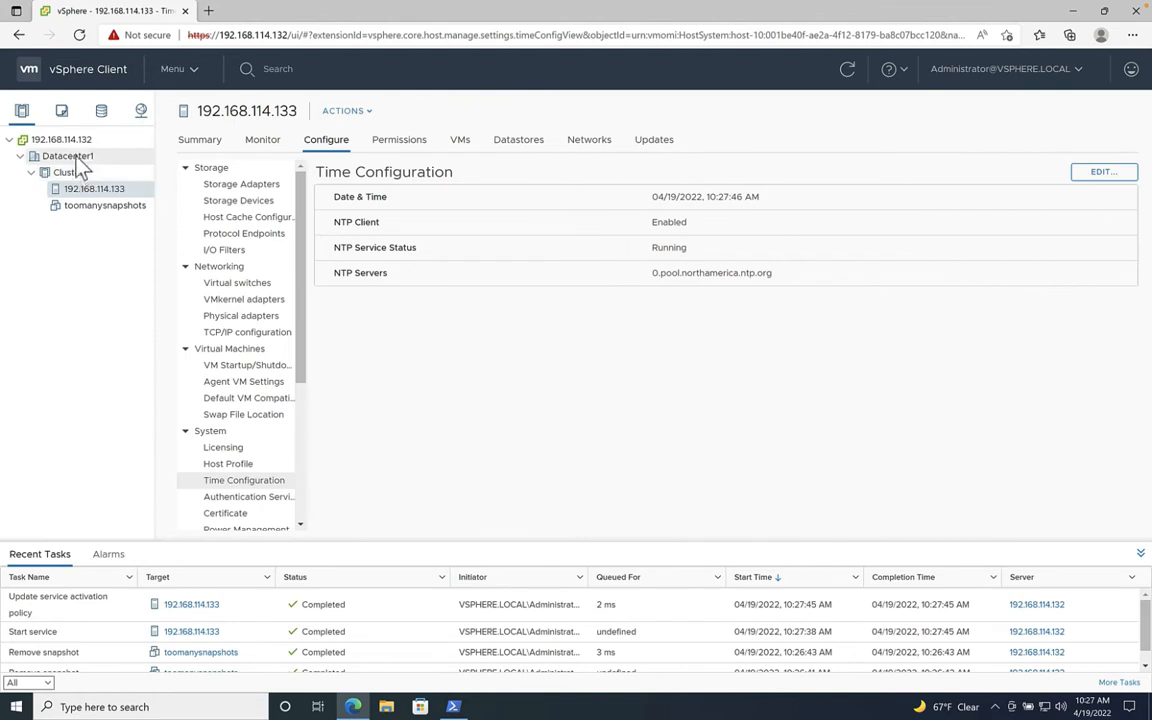
left_click(208, 370)
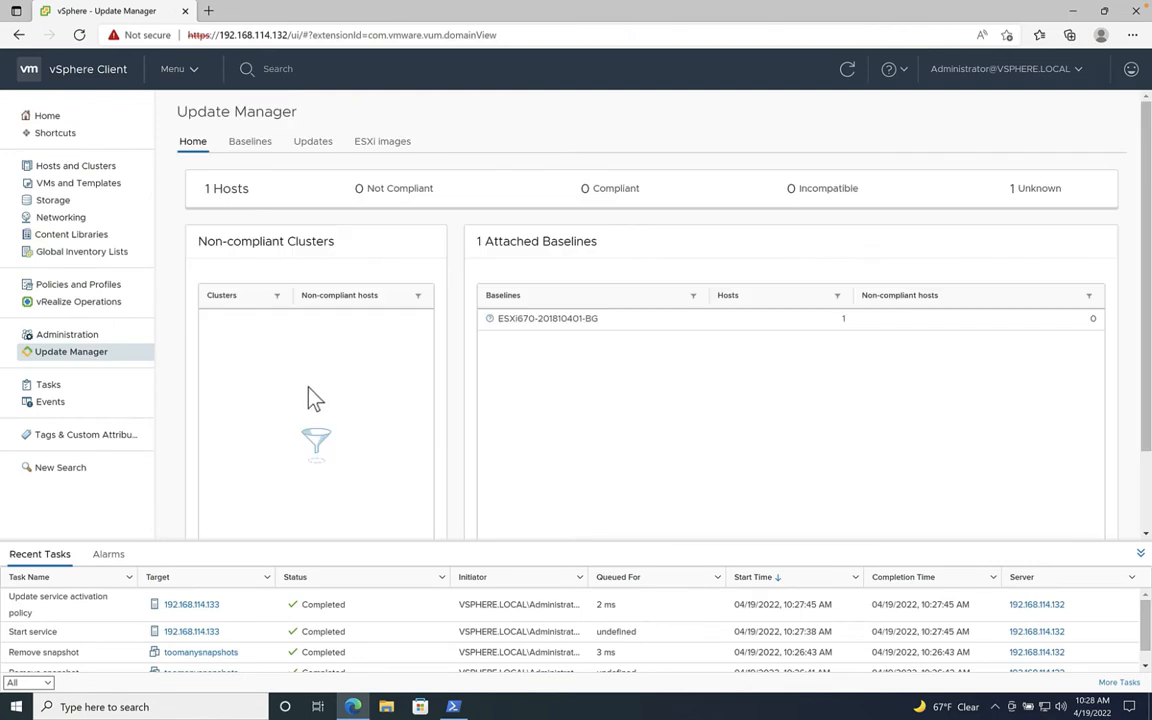
left_click(240, 147)
left_click(308, 236)
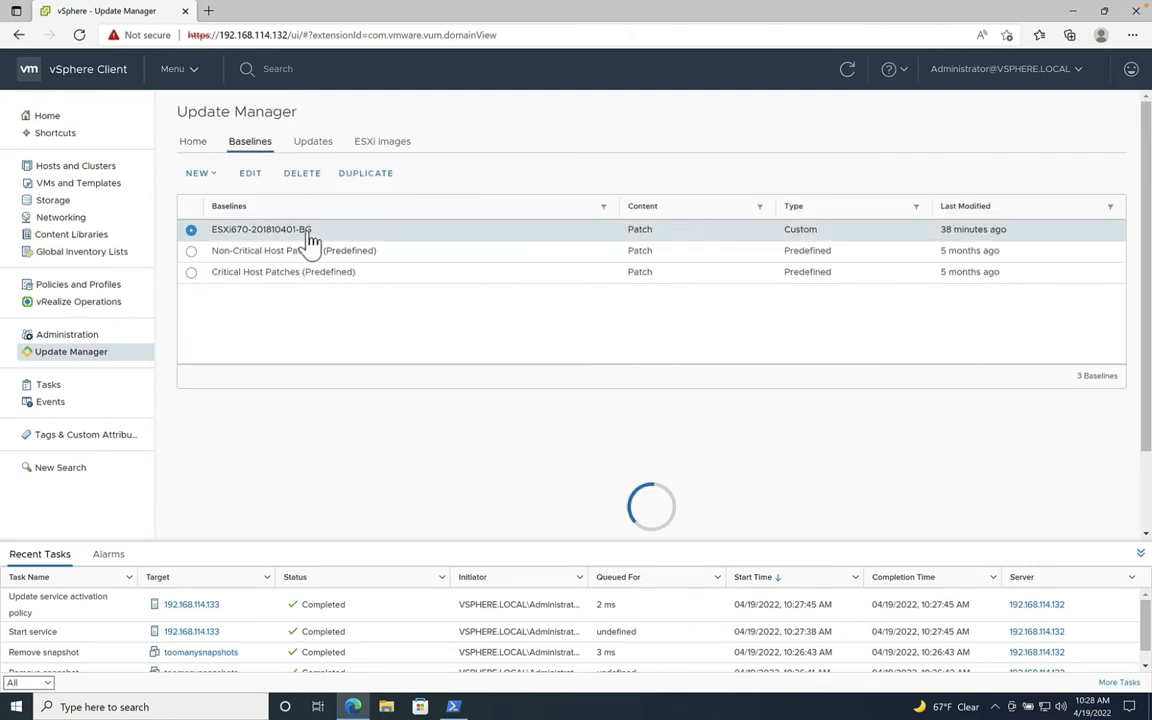
left_click(302, 175)
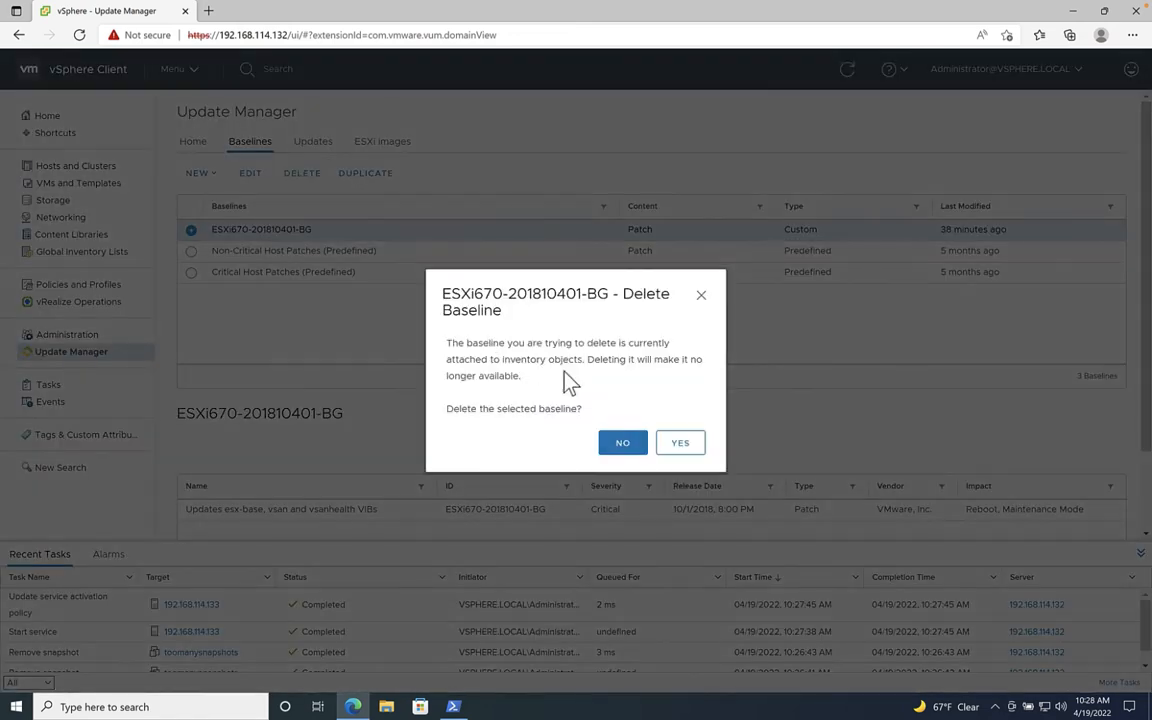
left_click(680, 443)
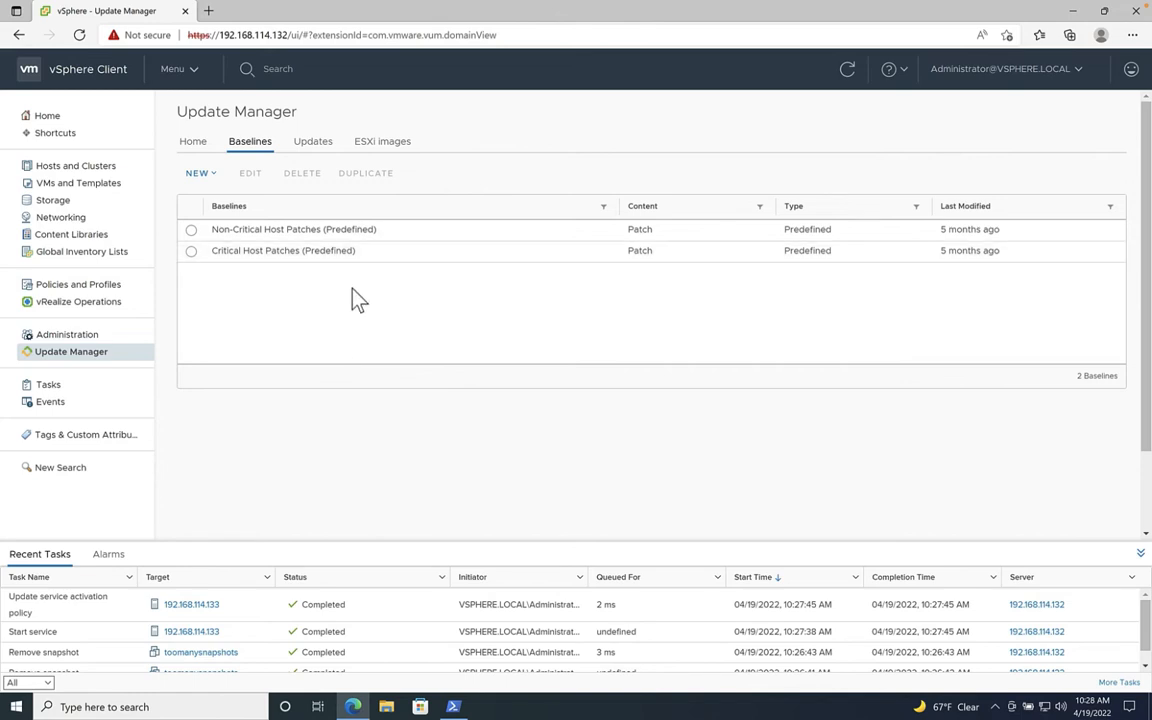
- Switch to PowerShell and try to run skyline-fixer csv on Finding_vSphere-LinuxVMHA-KB#70813_04-06-2022.csv
left_click(453, 706)
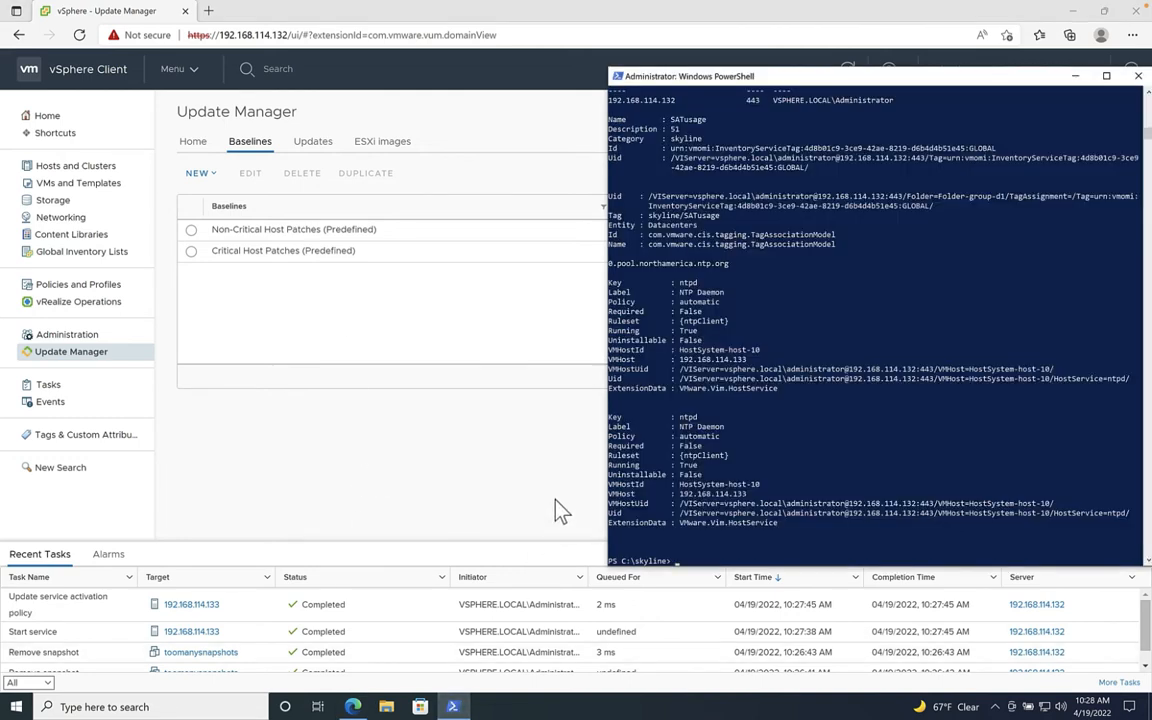
type("skyline-fixer")
type(" csv .\\F")
key("Tab")
key("Tab")
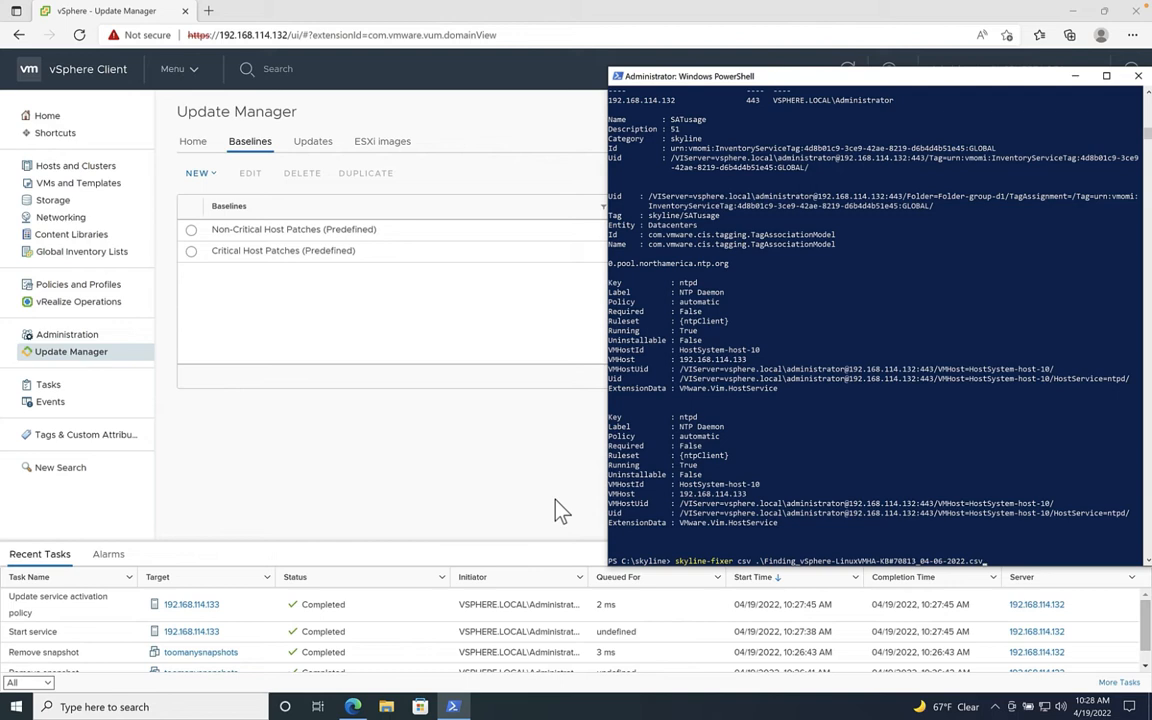
key("Return")
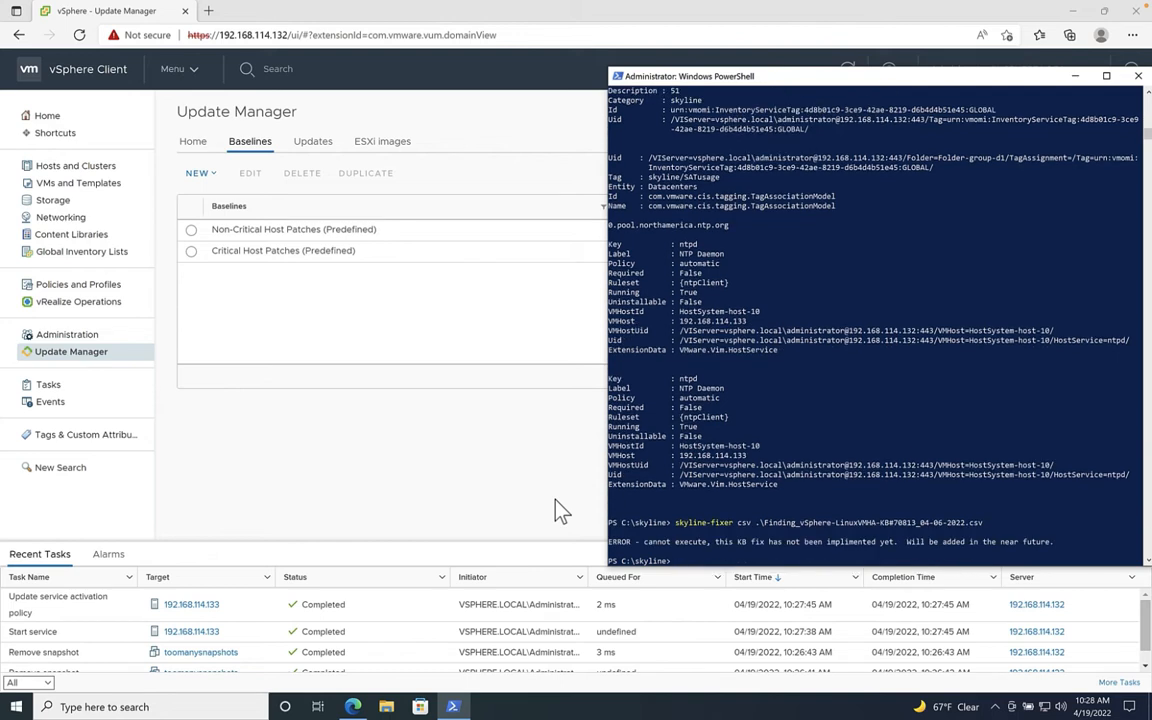
- Run skyline-fixer csv on Finding_vSAN-guestdataconsistency-KB#58715_12-10-2021.csv
key("Up")
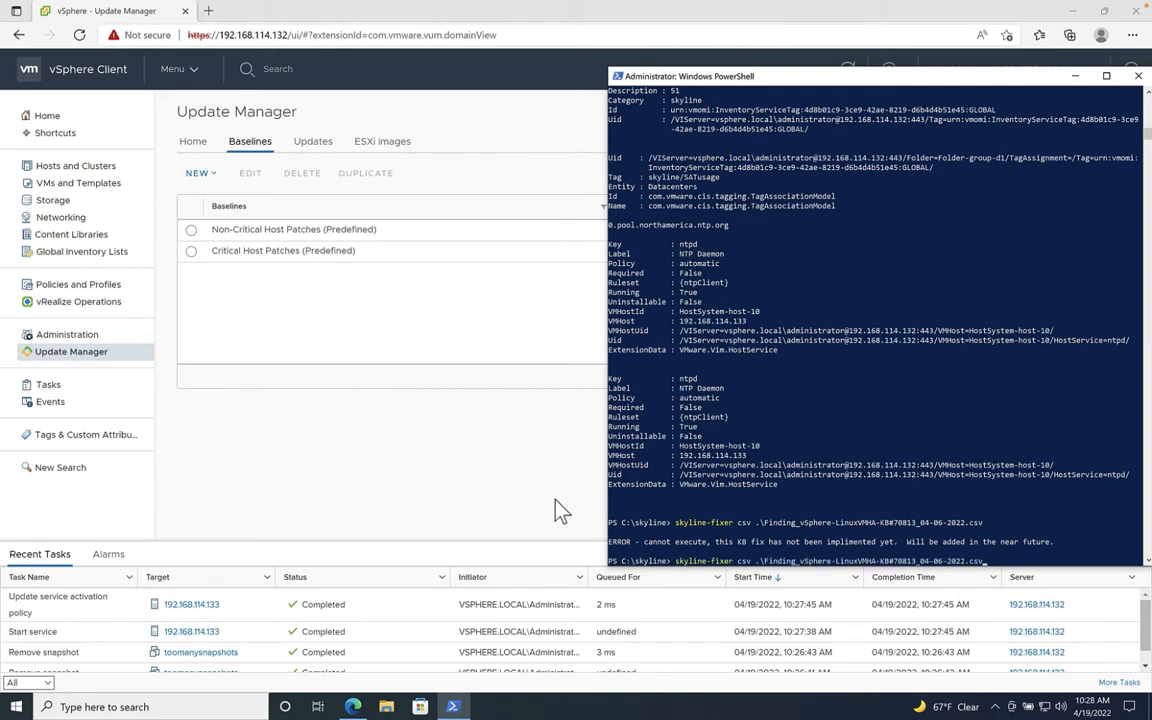
key("BackSpace")
key("BackSpace")
key("BackSpace")
key("BackSpace")
key("BackSpace")
key("BackSpace")
key("BackSpace")
key("BackSpace")
key("BackSpace")
key("BackSpace")
key("BackSpace")
key("BackSpace")
key("BackSpace")
key("BackSpace")
key("BackSpace")
key("BackSpace")
key("BackSpace")
key("BackSpace")
key("BackSpace")
key("BackSpace")
key("BackSpace")
key("BackSpace")
key("BackSpace")
key("BackSpace")
key("BackSpace")
key("BackSpace")
key("BackSpace")
key("BackSpace")
key("BackSpace")
key("BackSpace")
key("BackSpace")
key("BackSpace")
key("BackSpace")
key("BackSpace")
key("BackSpace")
key("BackSpace")
key("BackSpace")
key("BackSpace")
key("BackSpace")
key("BackSpace")
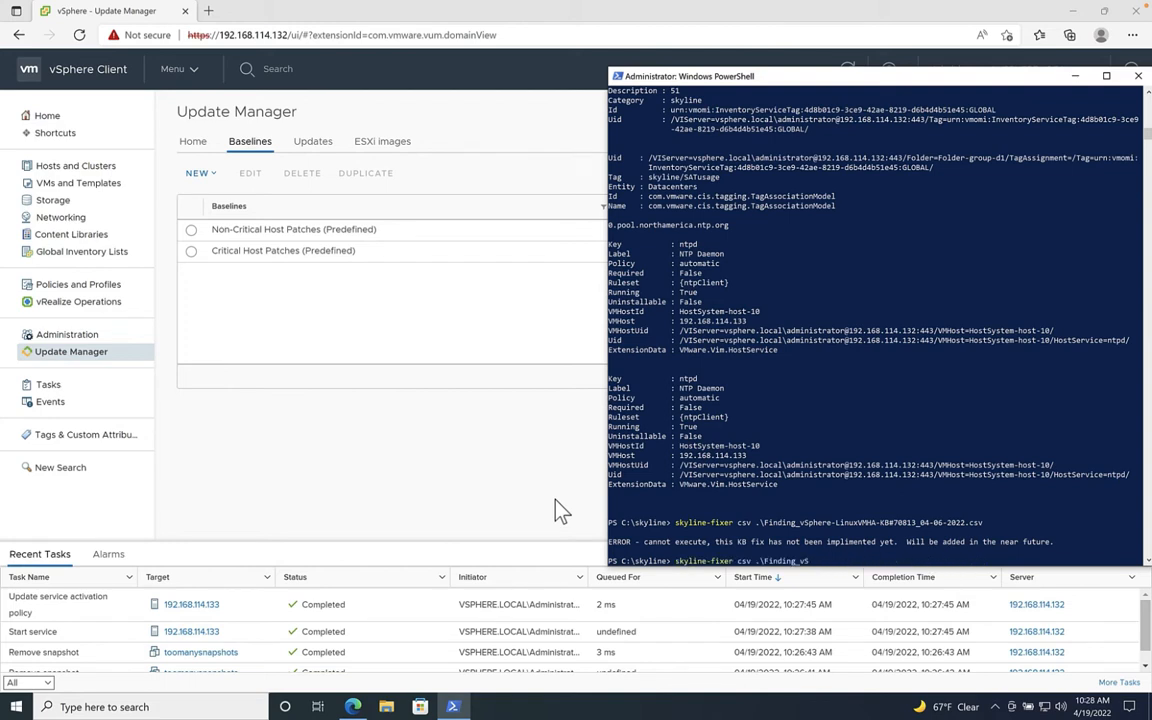
type("F")
key("Tab")
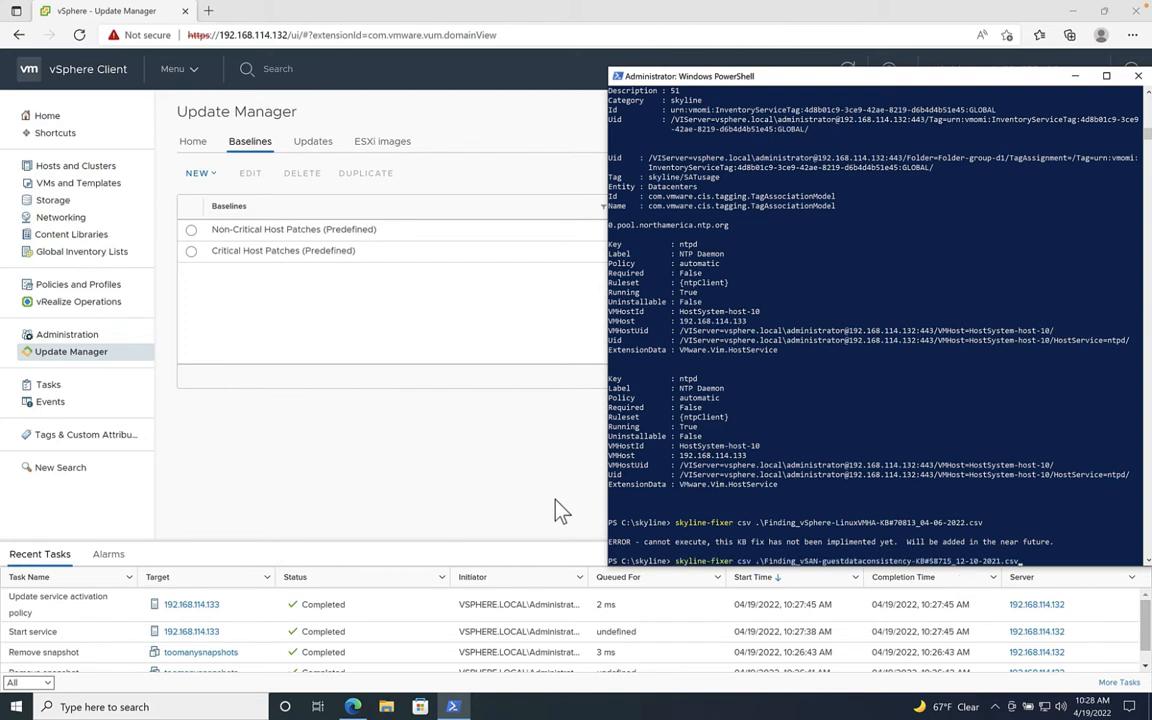
key("Return")
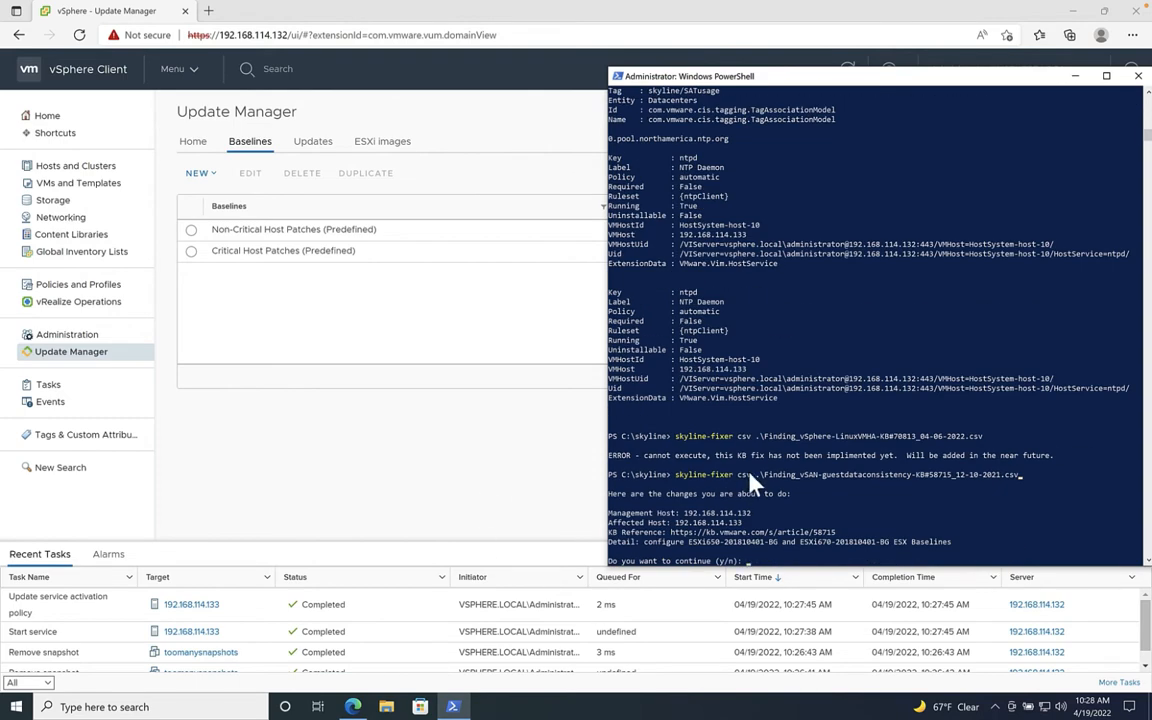
- Review the proposed change's management host, affected host, KB reference and detail, and accept it with y
left_click_drag(681, 513, 764, 514)
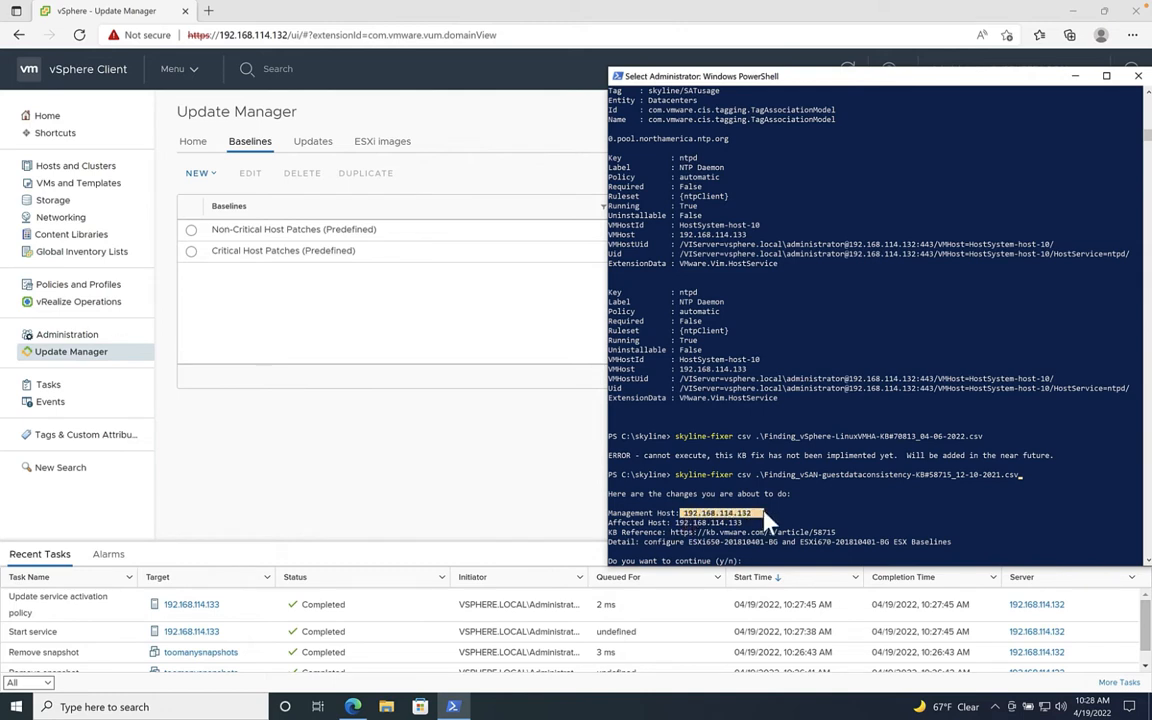
left_click_drag(675, 522, 761, 524)
left_click_drag(671, 529, 808, 526)
left_click(909, 496)
left_click_drag(645, 543, 960, 541)
left_click(970, 494)
type("y")
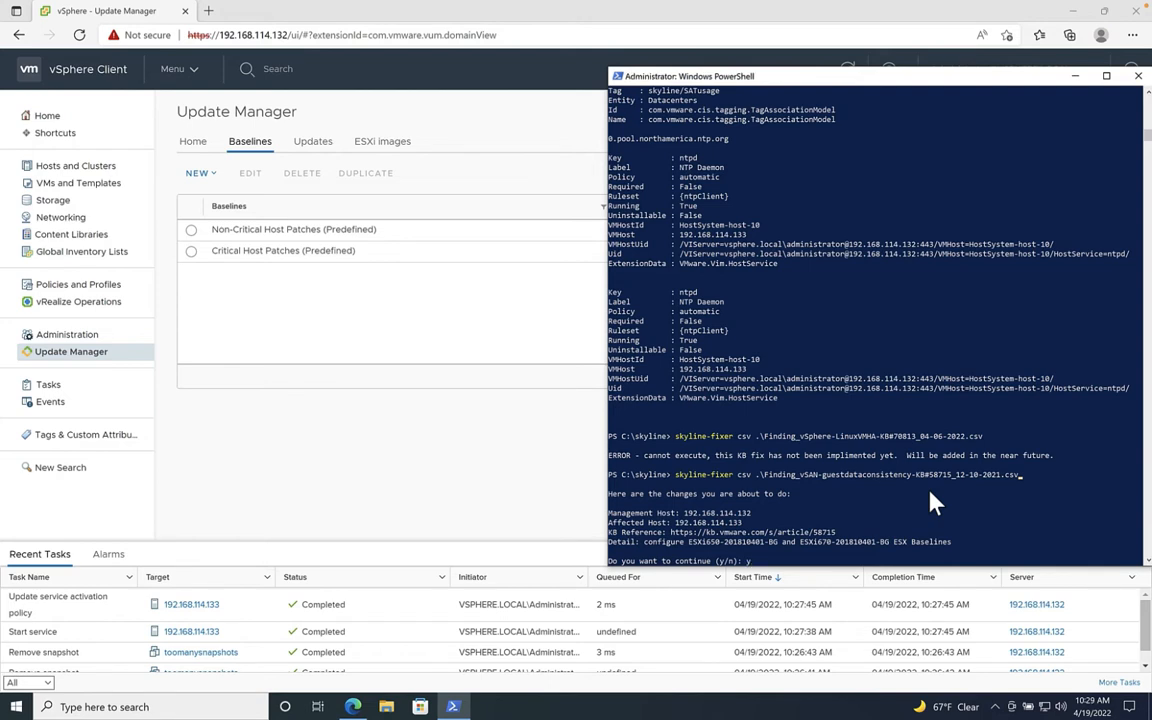
key("Return")
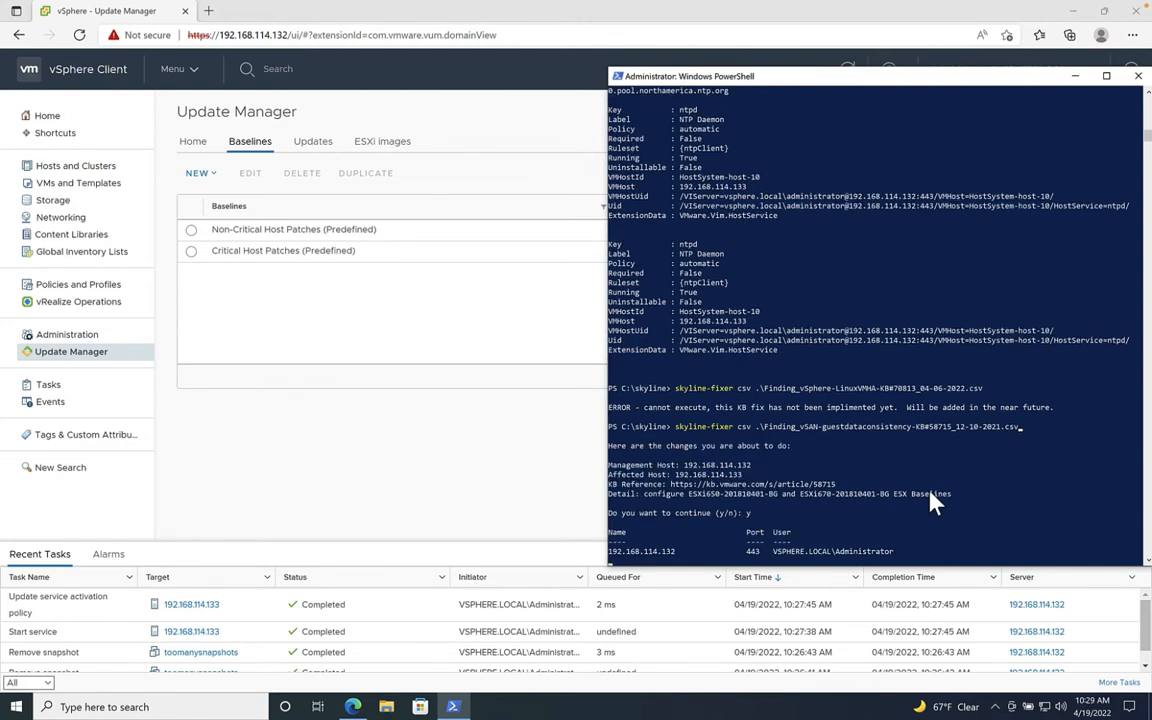
- Examine the two ESXi baseline names in the change detail and check the Update Manager baselines list in the vSphere Client
left_click(690, 494)
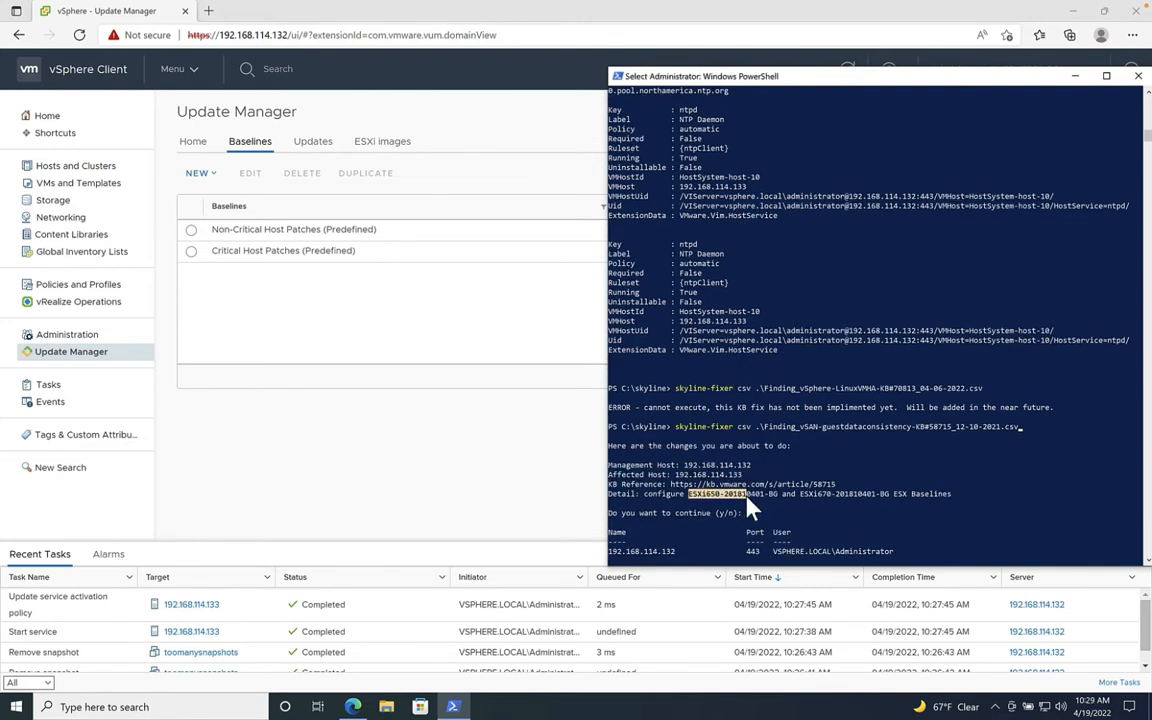
left_click_drag(800, 498, 855, 500)
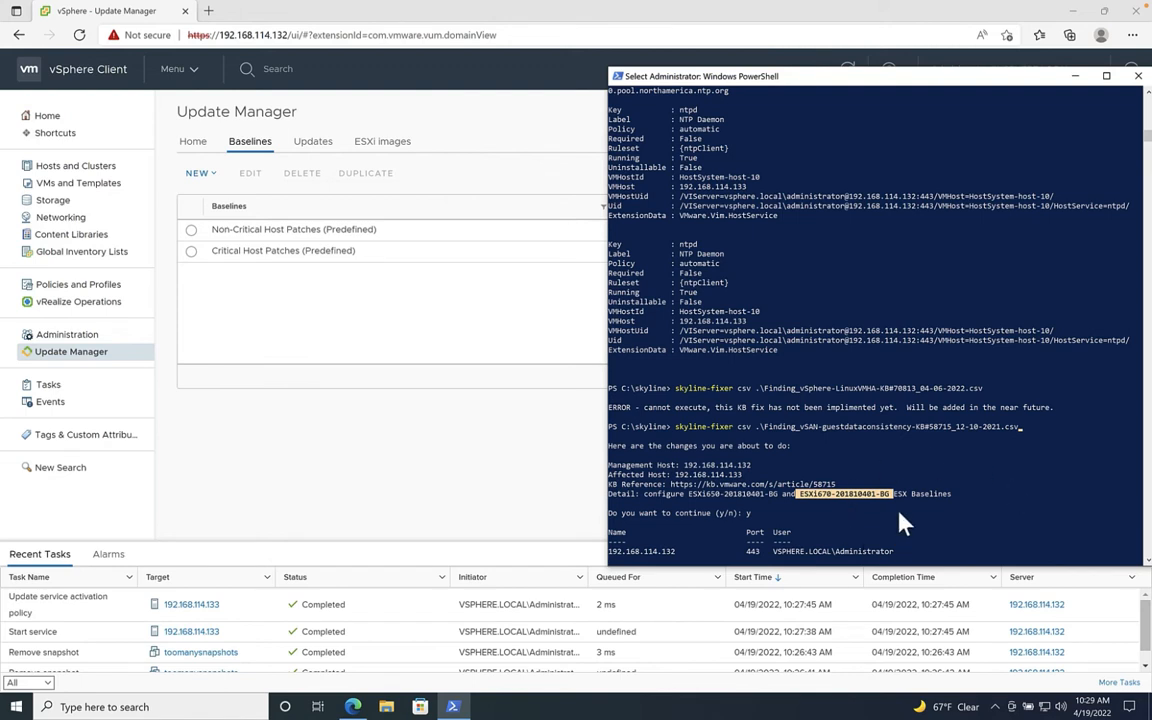
left_click(378, 478)
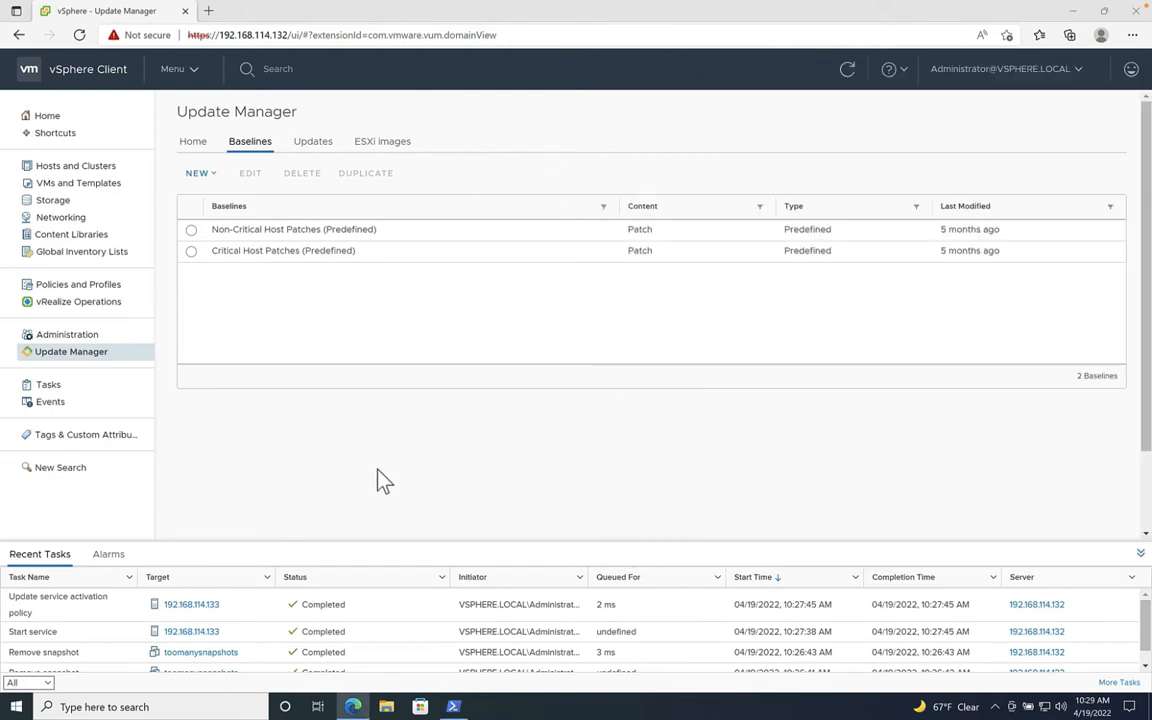
left_click(303, 148)
left_click(248, 148)
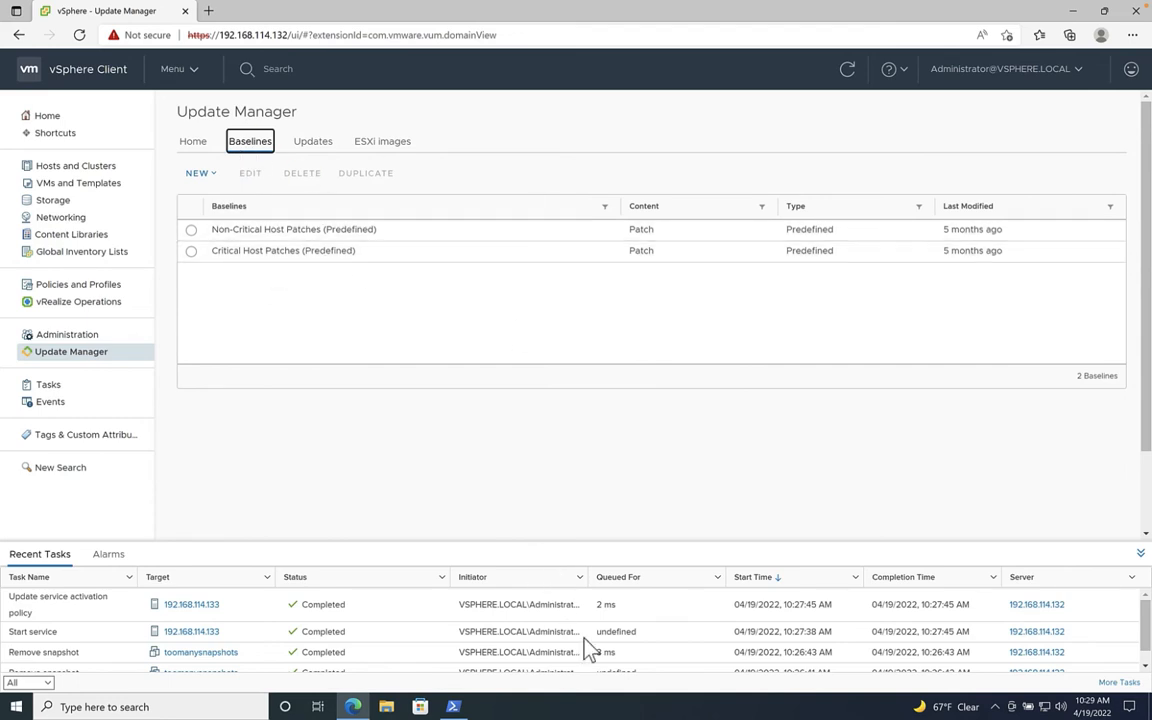
- Return to PowerShell and clear the text selection so the paused skyline-fixer run continues
left_click(455, 708)
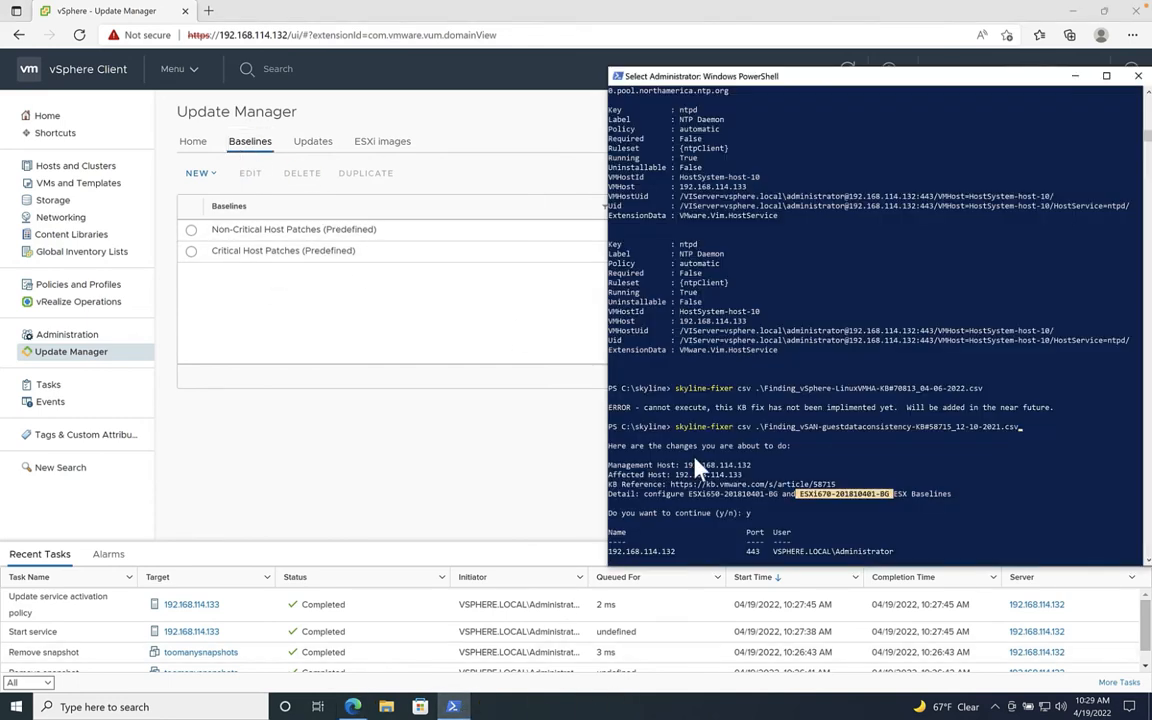
left_click(824, 362)
key("Return")
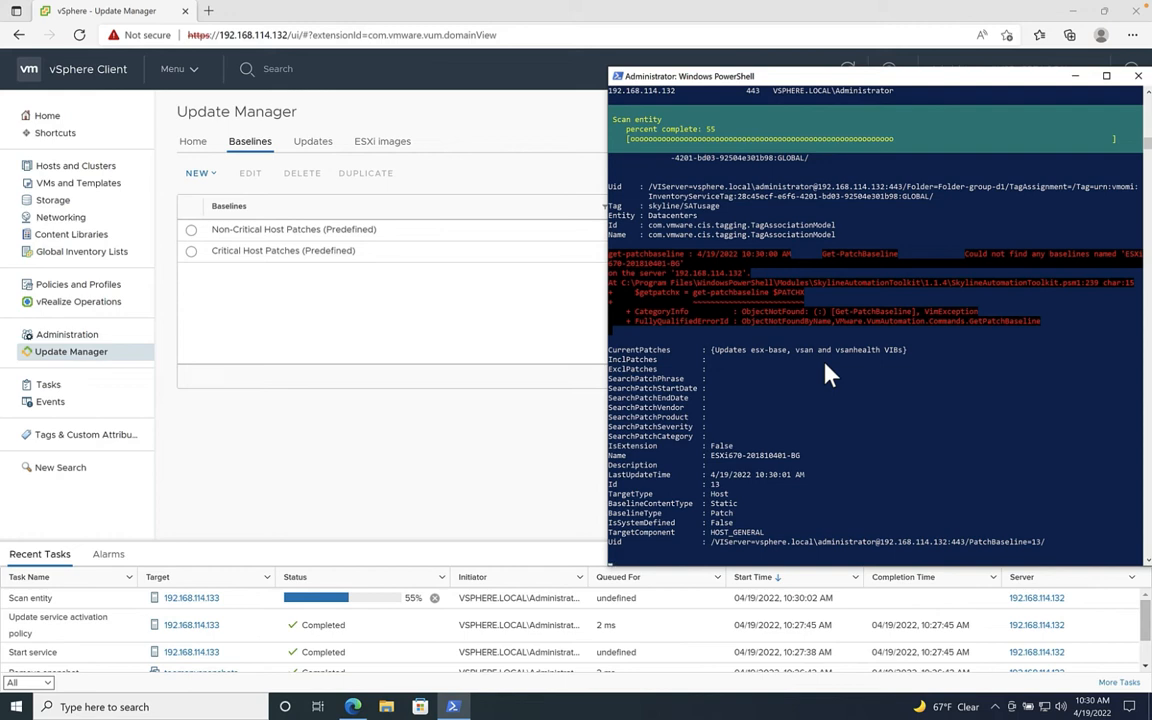
left_click(463, 455)
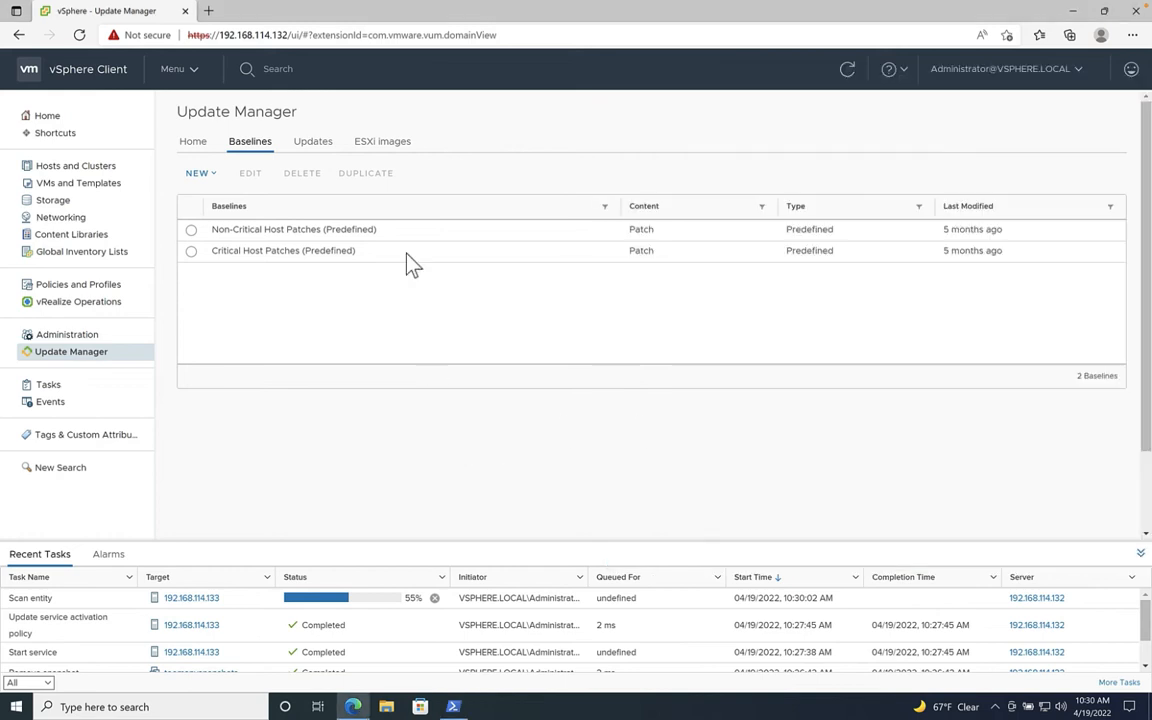
left_click(312, 152)
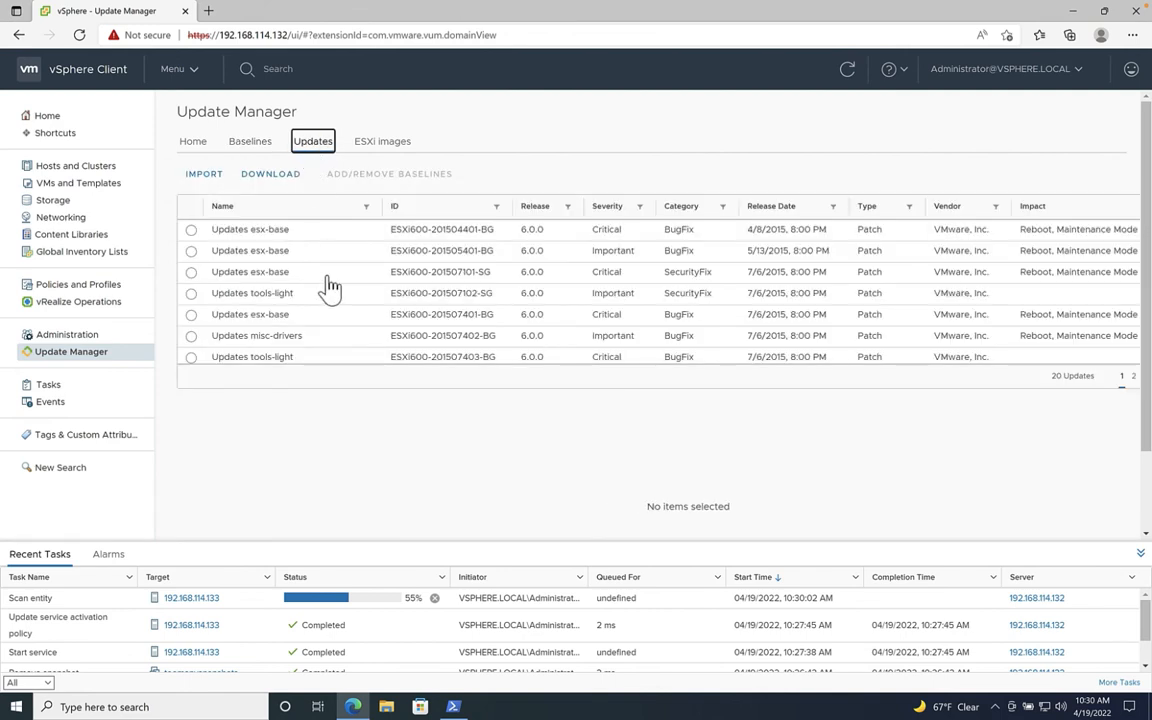
left_click(258, 145)
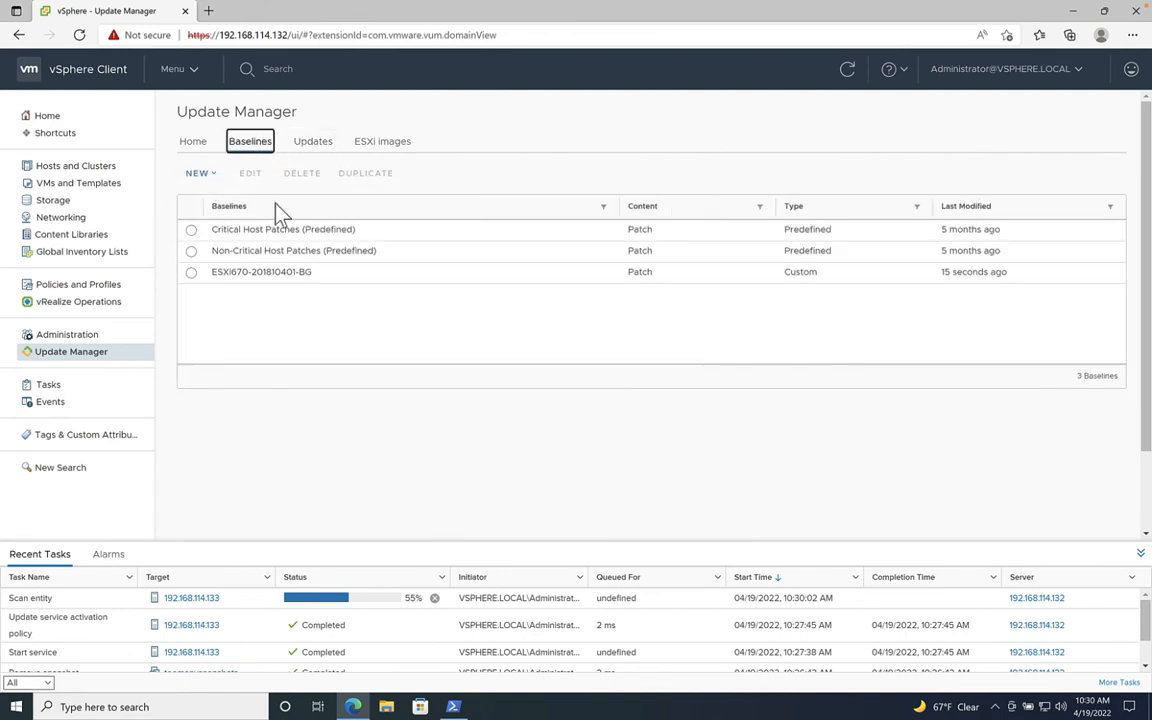
left_click(266, 281)
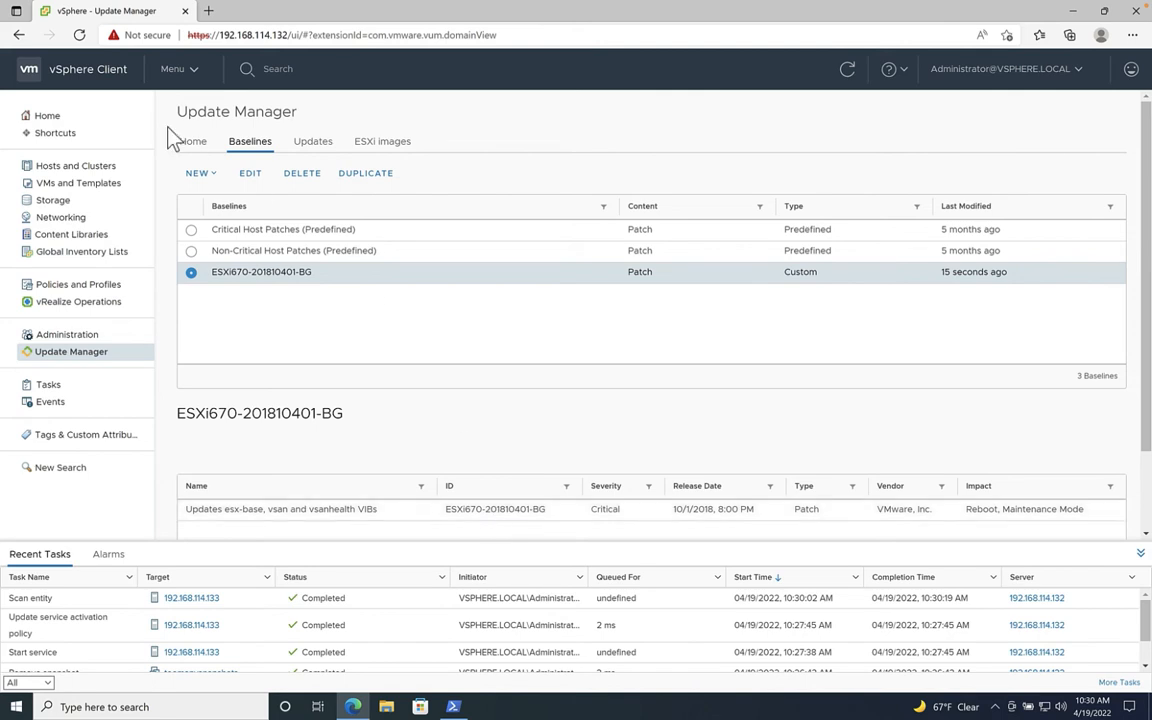
- View the attached baselines and update compliance of host 192.168.114.133
left_click(112, 85)
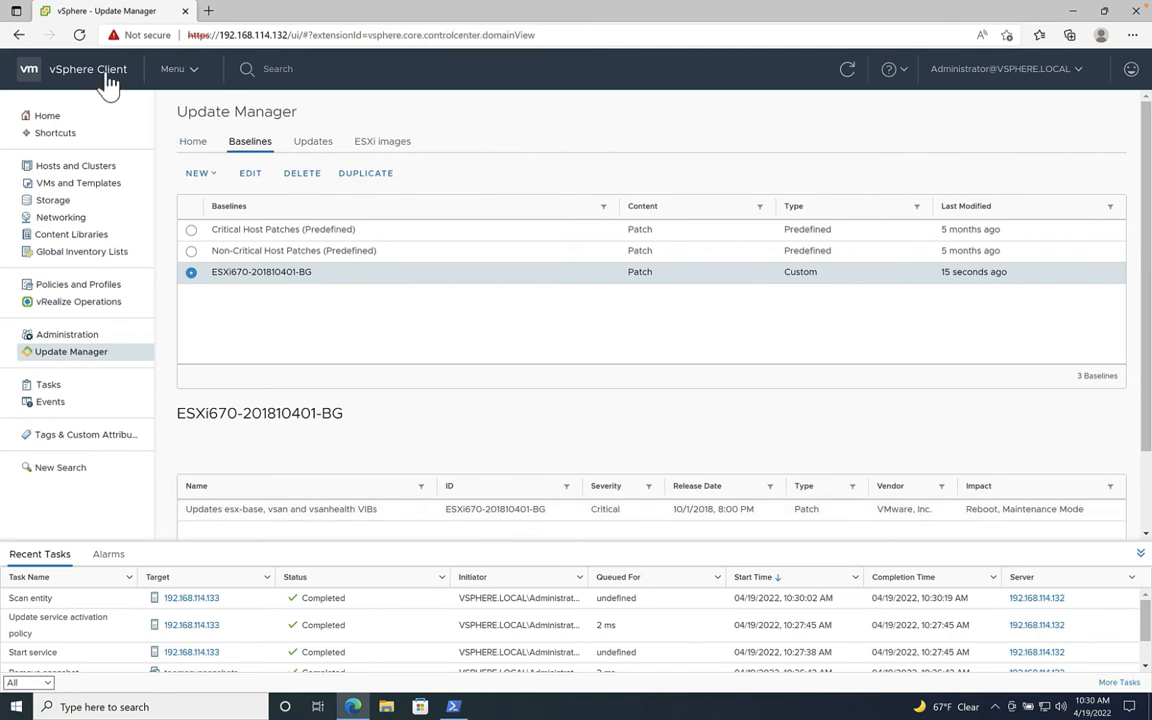
left_click(75, 168)
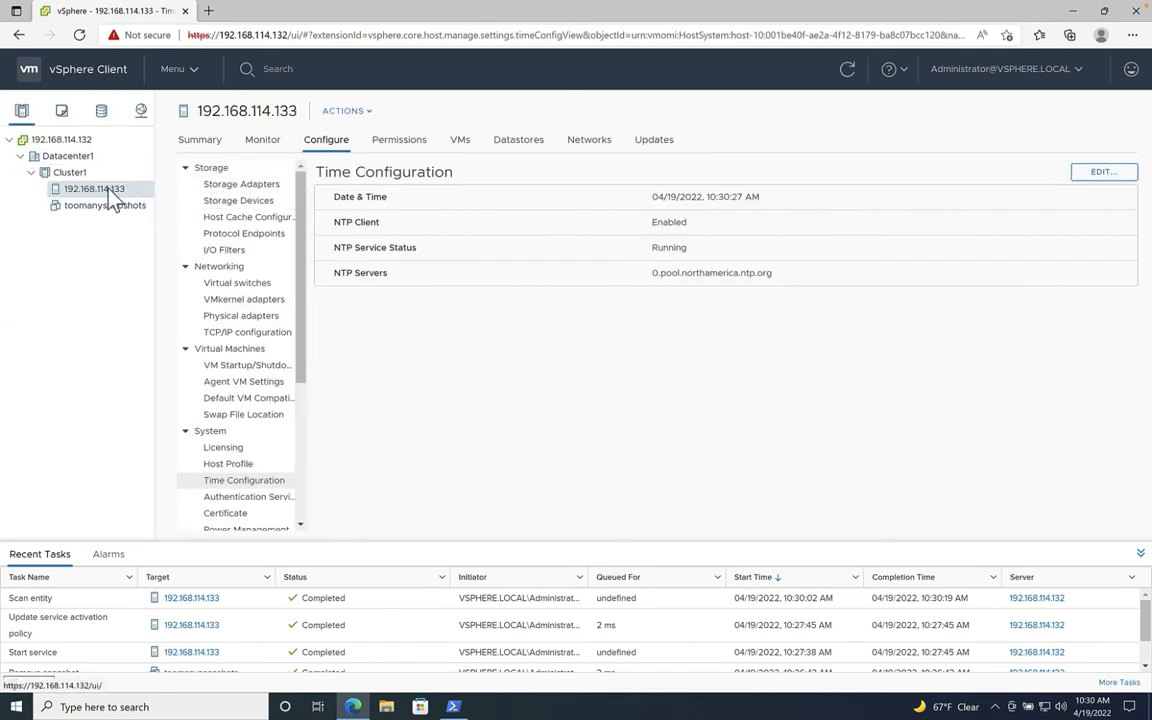
left_click(658, 145)
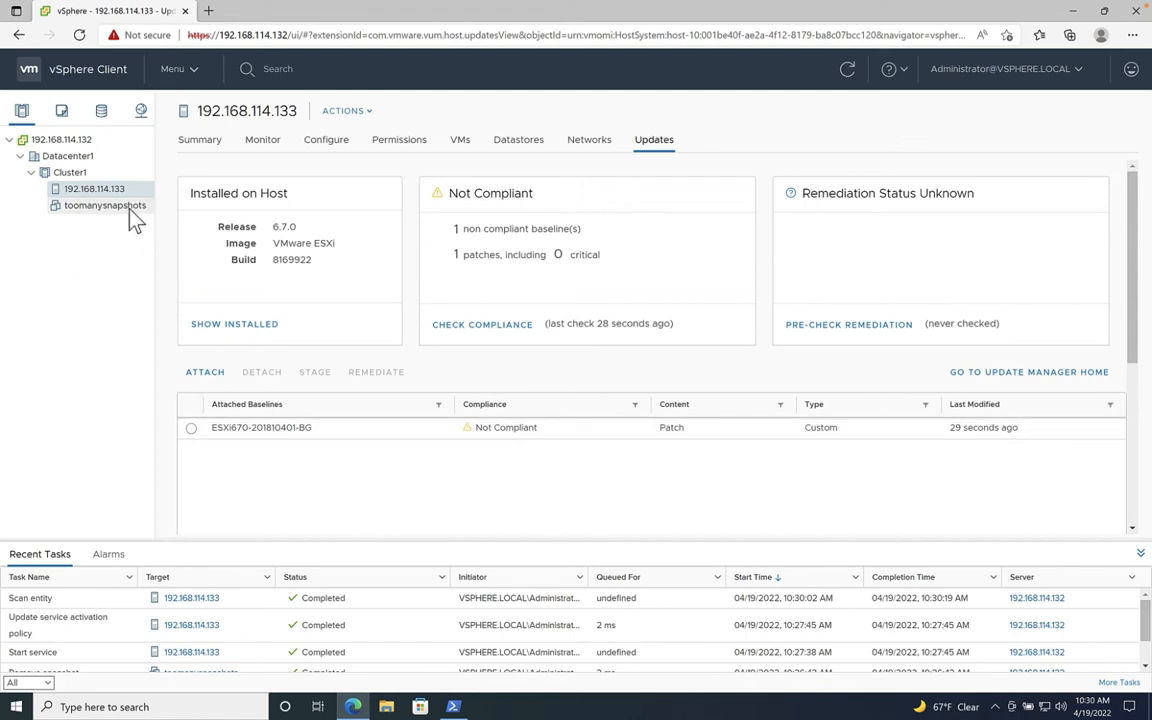
mouse_move(454, 710)
key("ctrl+Left")
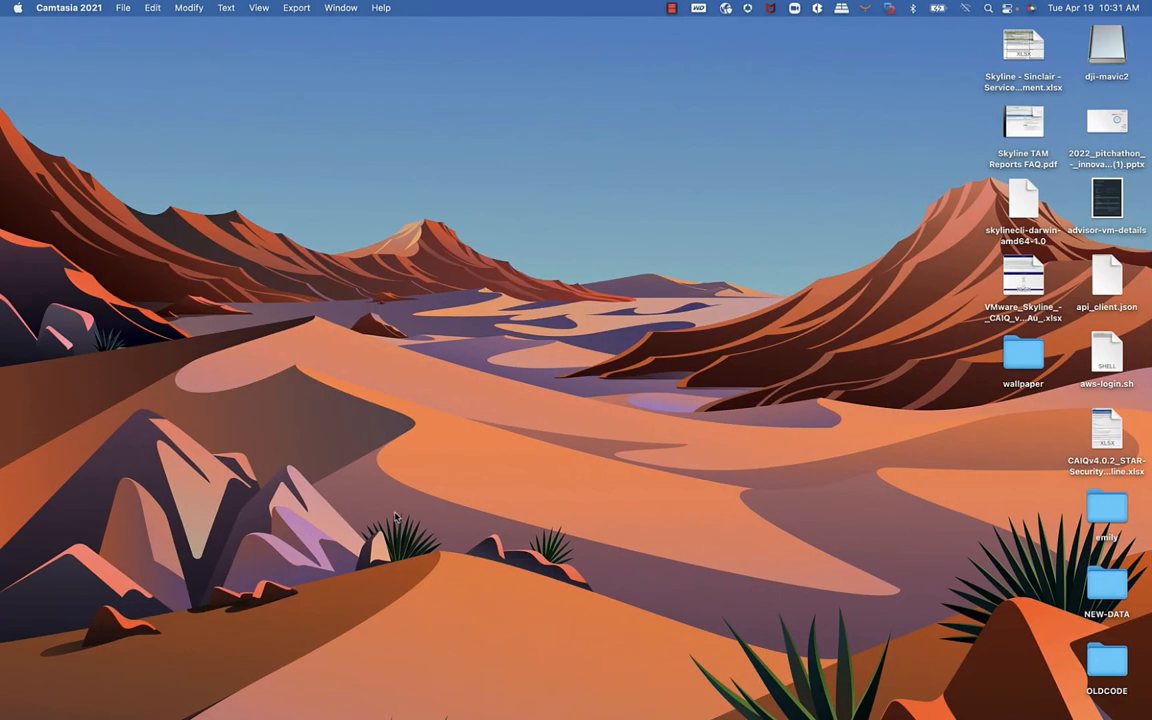
left_click(676, 11)
left_click(700, 27)
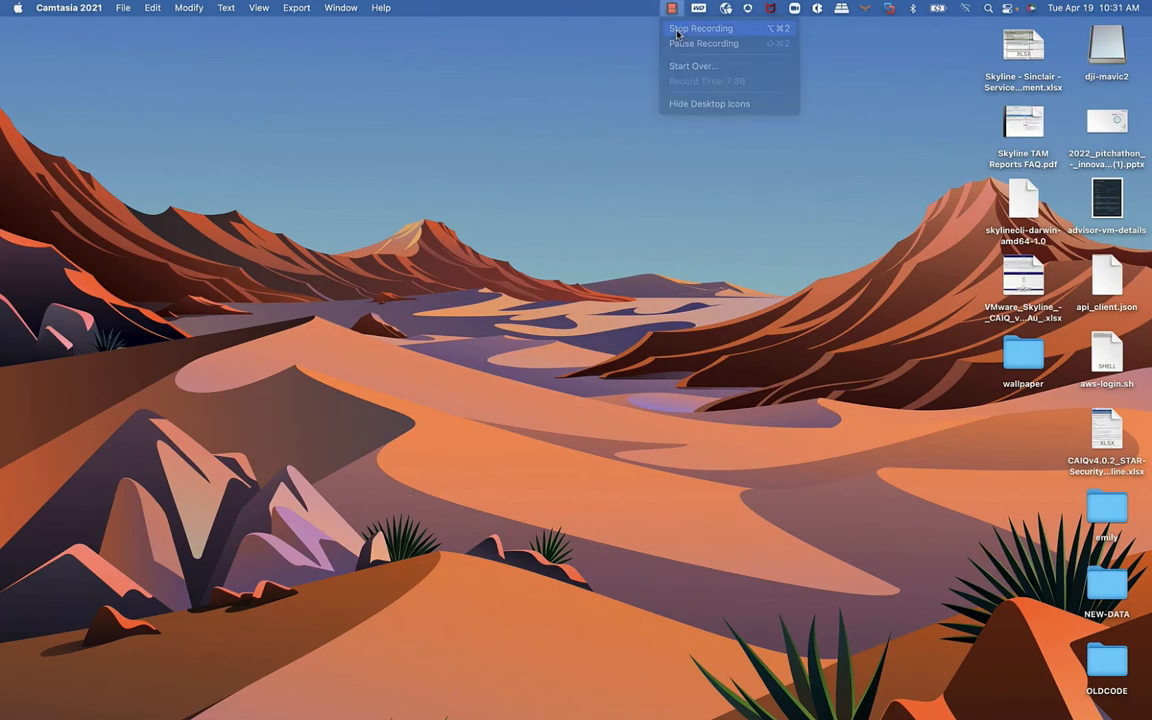